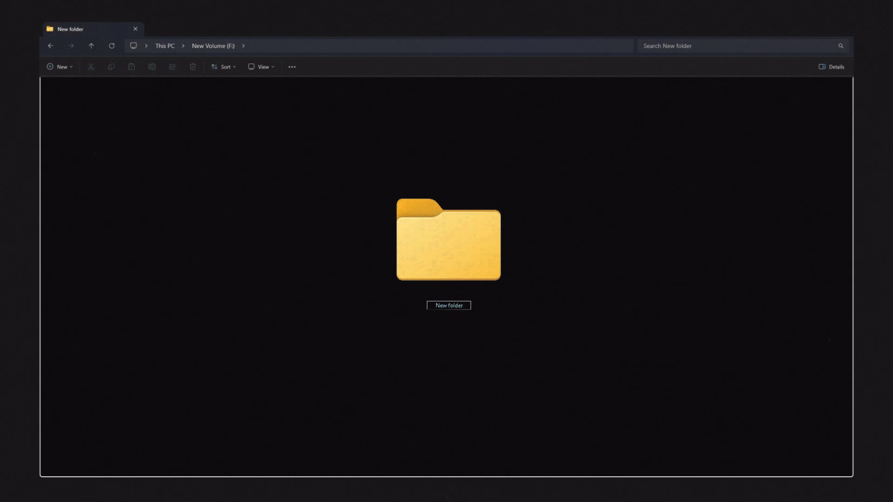
- Name the new folder on the F: drive "Andy's Room Texturing"
type("Andy's Room Texturing")
key("Return")
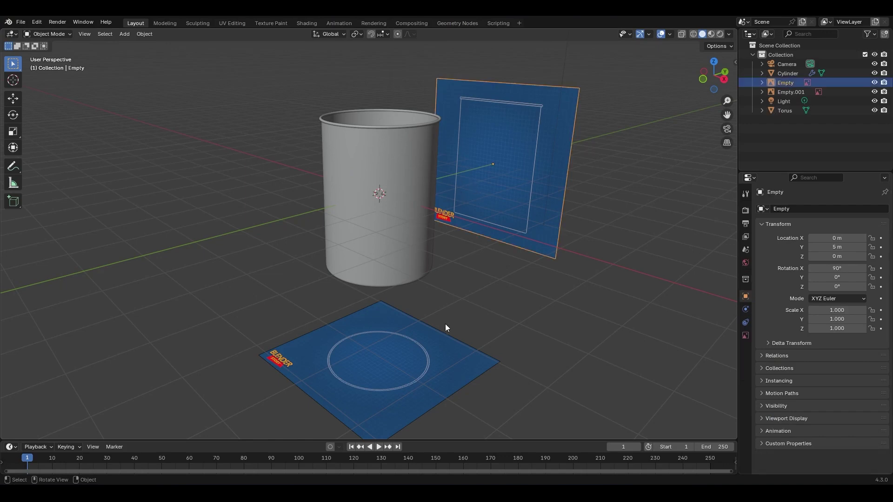
- Examine the trash can model and its two blueprint reference images in Blender from slightly different angles
left_click(425, 333)
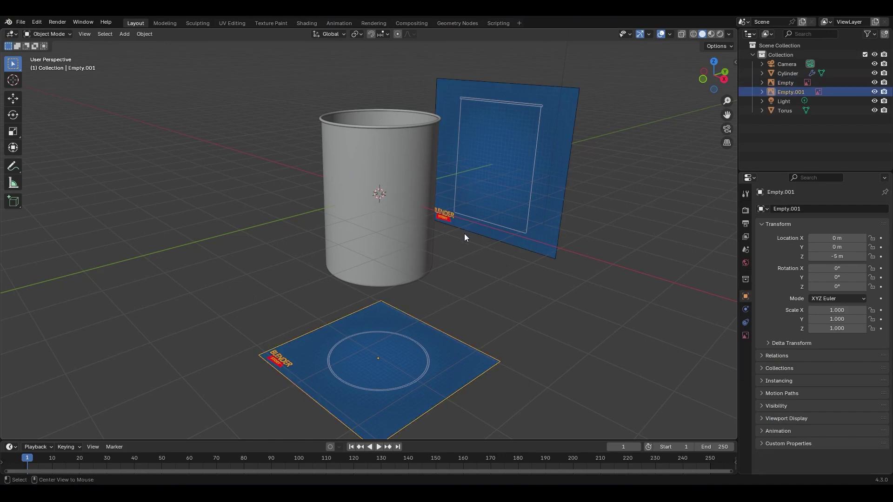
middle_click_drag(458, 238, 480, 214)
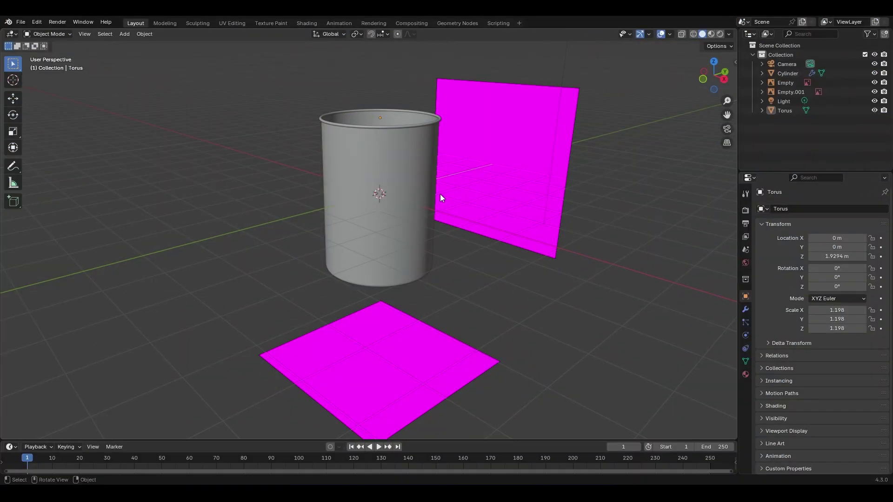
middle_click_drag(440, 186, 435, 189)
left_click(508, 150)
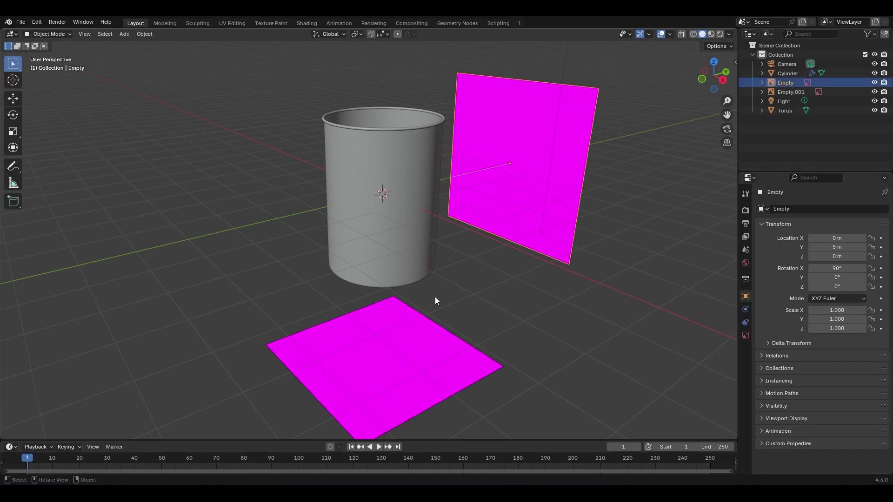
left_click(403, 324)
left_click(460, 294)
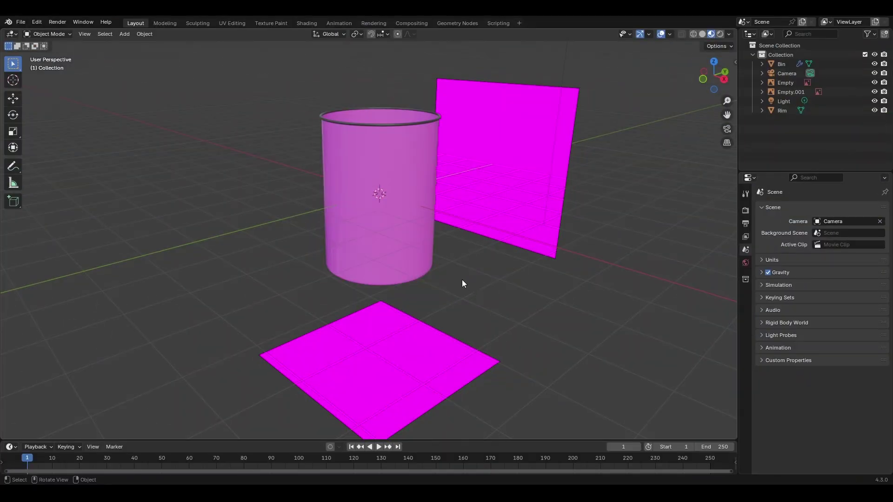
middle_click_drag(489, 261, 480, 267)
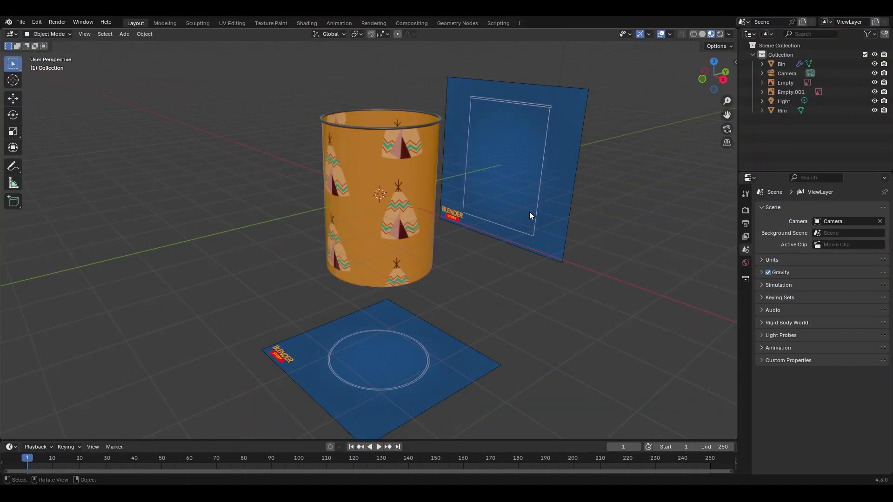
middle_click_drag(529, 212, 499, 231)
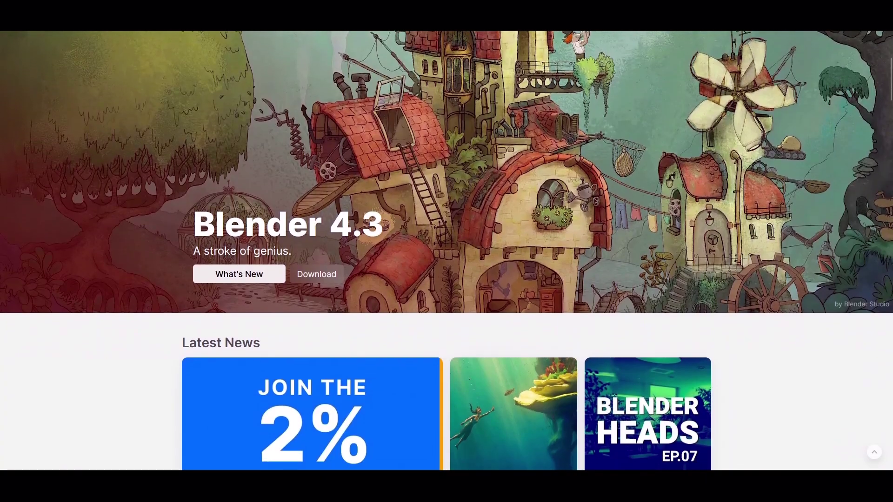
- Look through the Blender website's latest news and its overview of features, from rendering to video editing
scroll(447, 251, "down", 2)
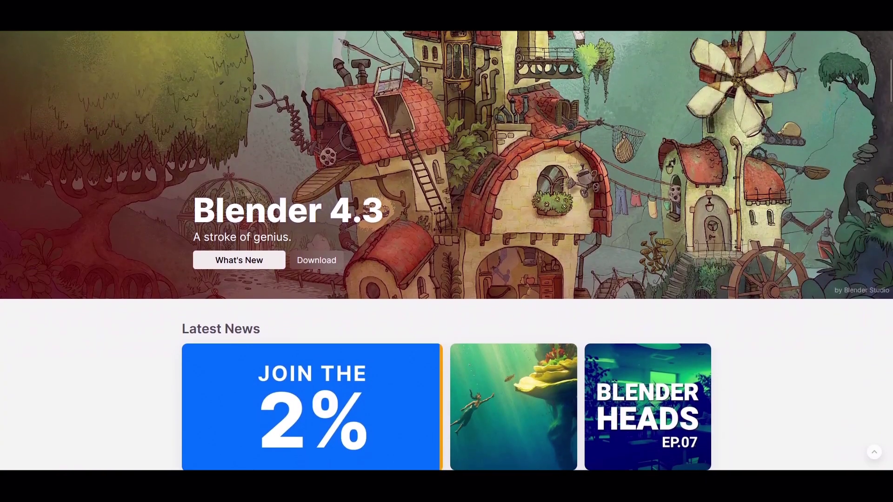
scroll(446, 251, "down", 2)
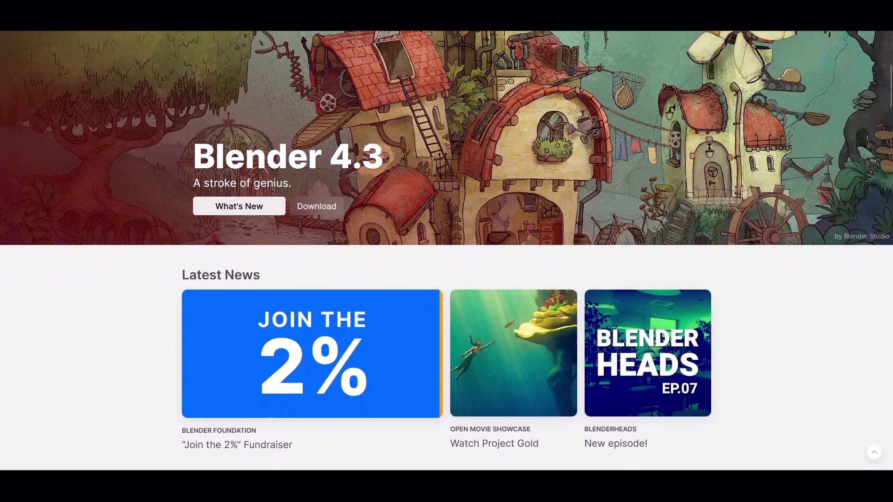
scroll(447, 251, "down", 2)
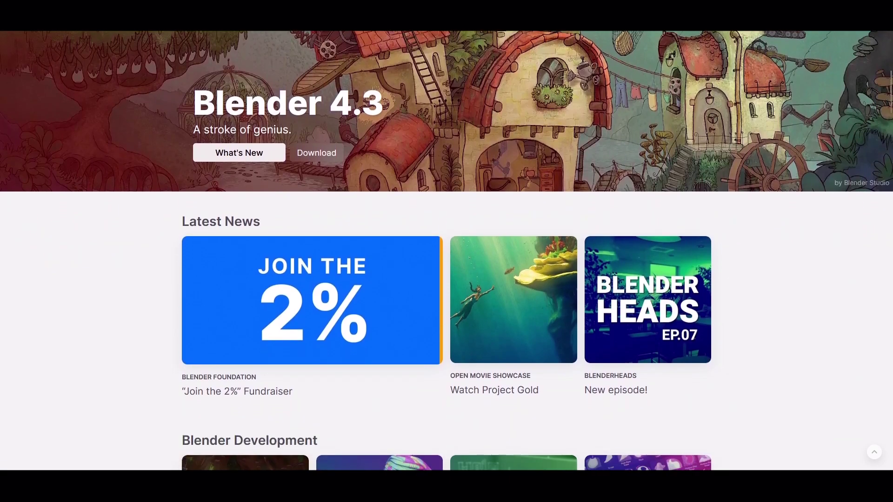
scroll(446, 251, "down", 2)
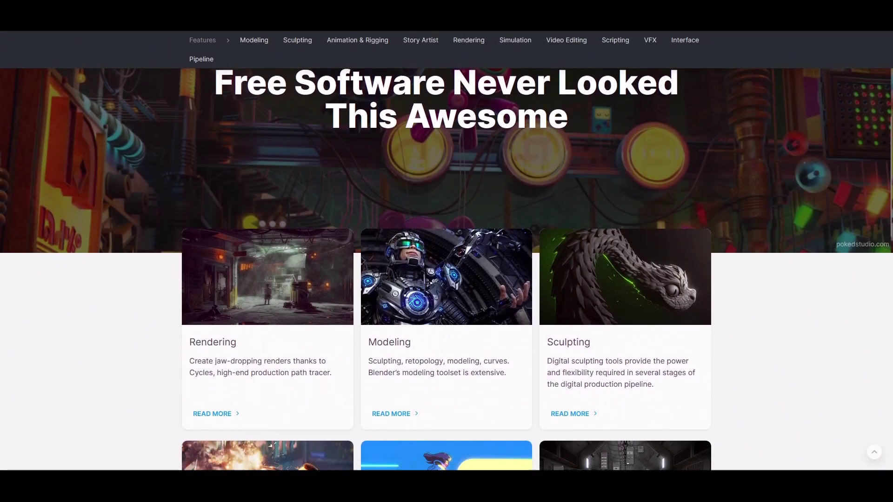
scroll(446, 251, "down", 4)
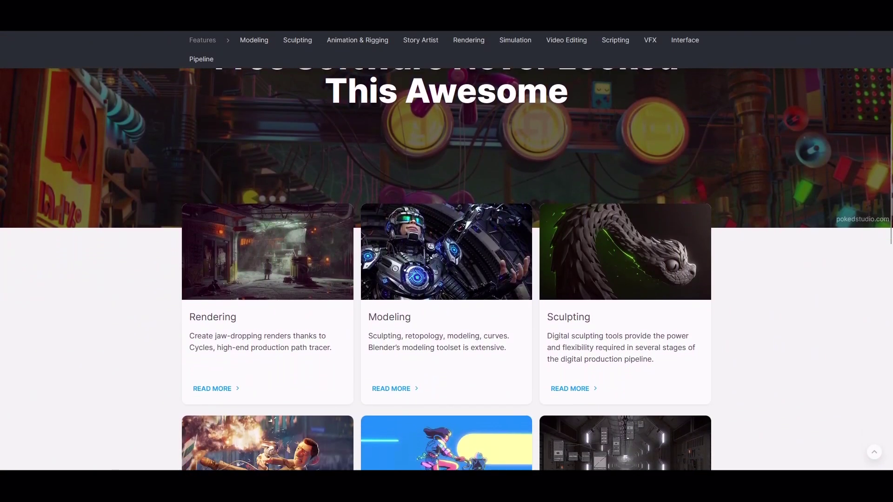
scroll(446, 251, "down", 4)
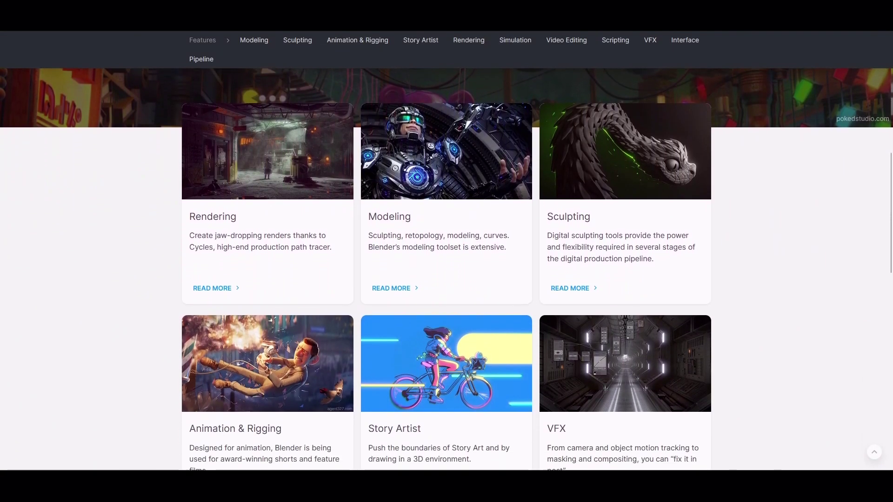
scroll(446, 251, "down", 4)
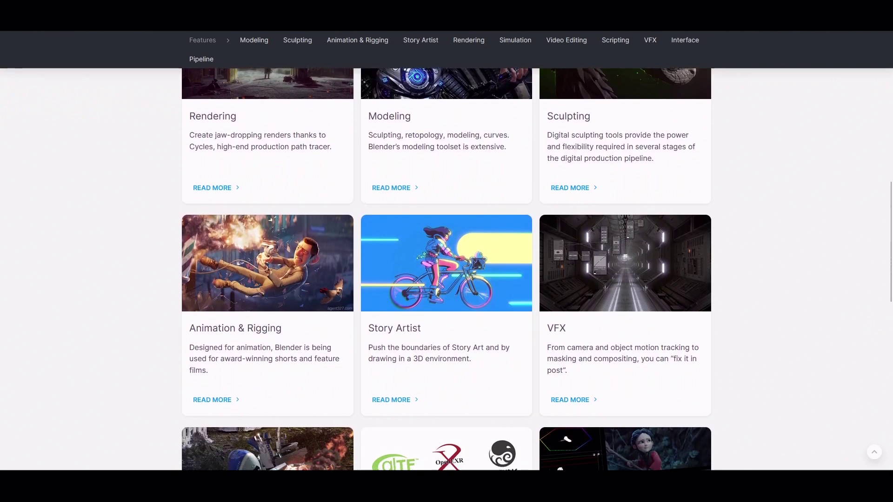
scroll(446, 251, "down", 5)
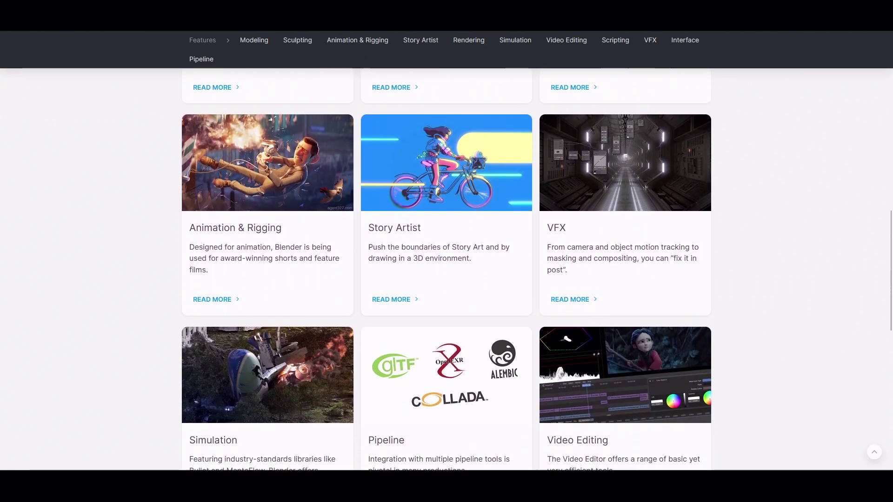
scroll(447, 251, "down", 2)
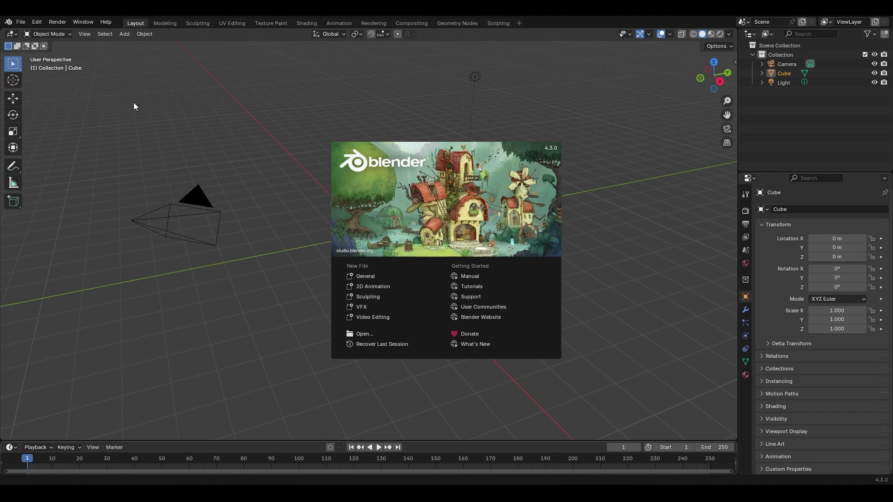
- In Blender's preferences, search the available extensions for "extra" and install Extra Mesh Objects
left_click(37, 20)
left_click(37, 20)
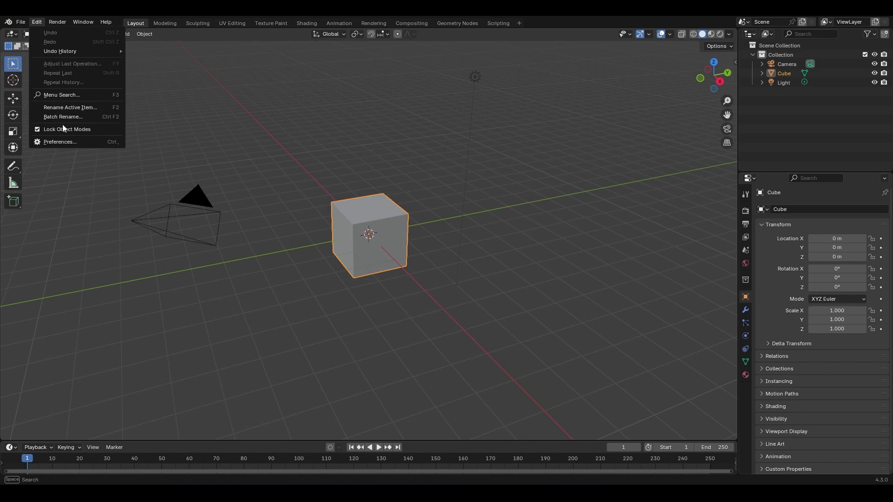
left_click(68, 141)
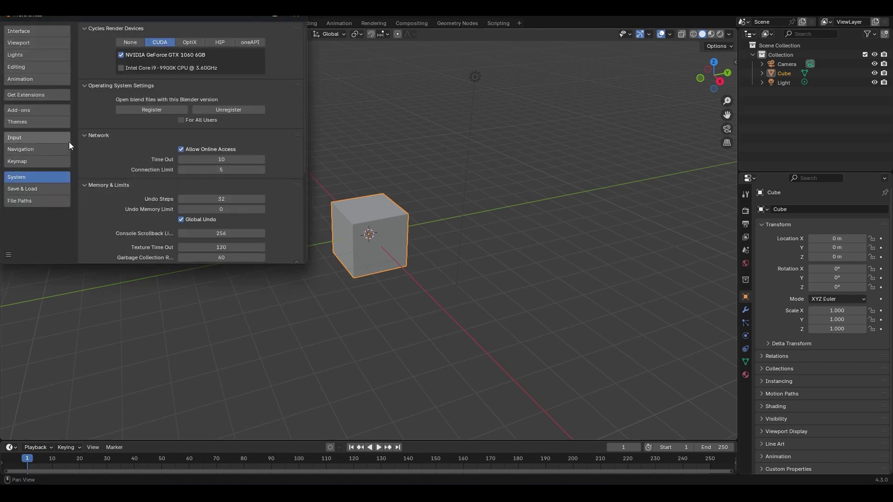
left_click(29, 94)
left_click(133, 28)
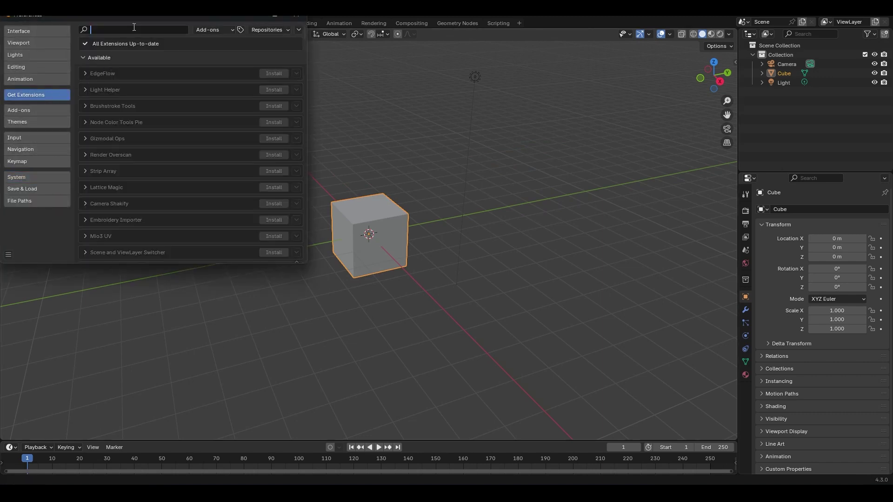
type("extra")
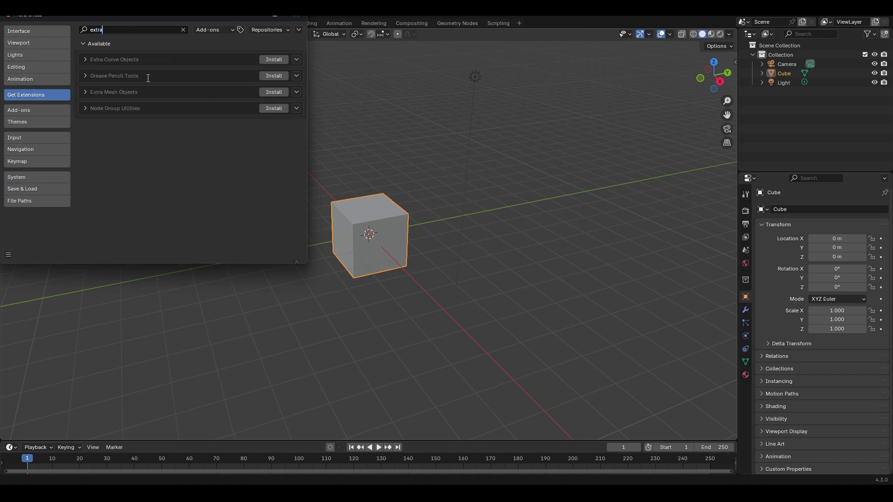
left_click(276, 93)
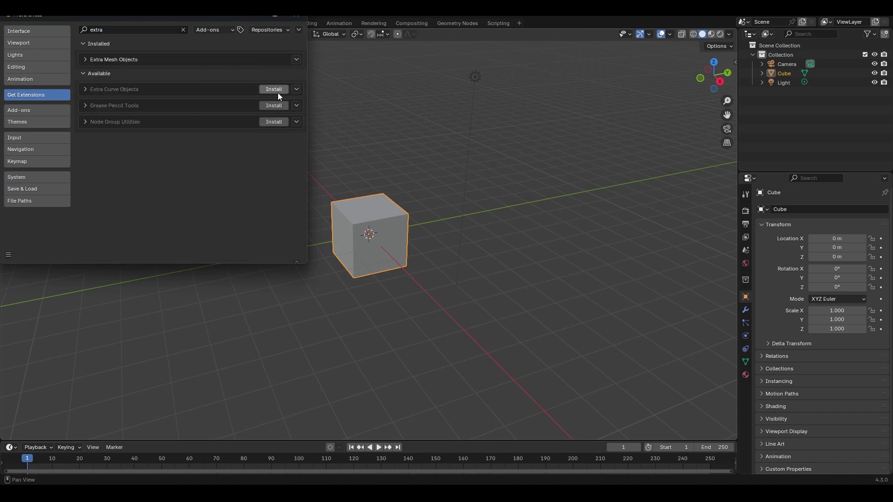
- Search the extensions for "edge" and install the EdgeFlow add-on
left_click(146, 29)
type("edge")
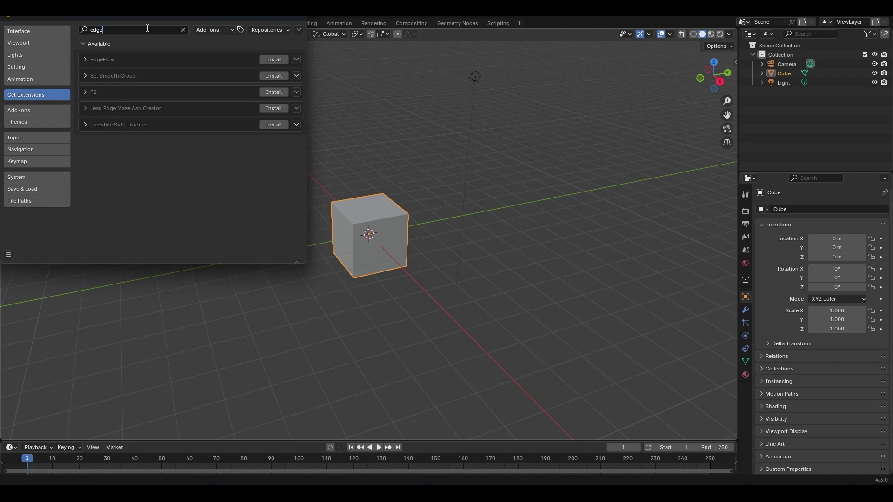
left_click(269, 60)
- Search the extensions for "bool", install the Bool Tool add-on and close the preferences
left_click(141, 29)
type("bool")
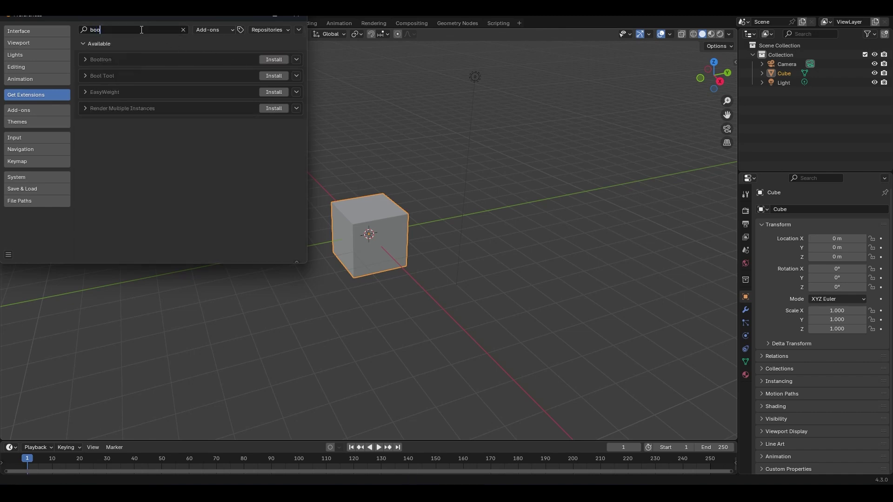
left_click(273, 76)
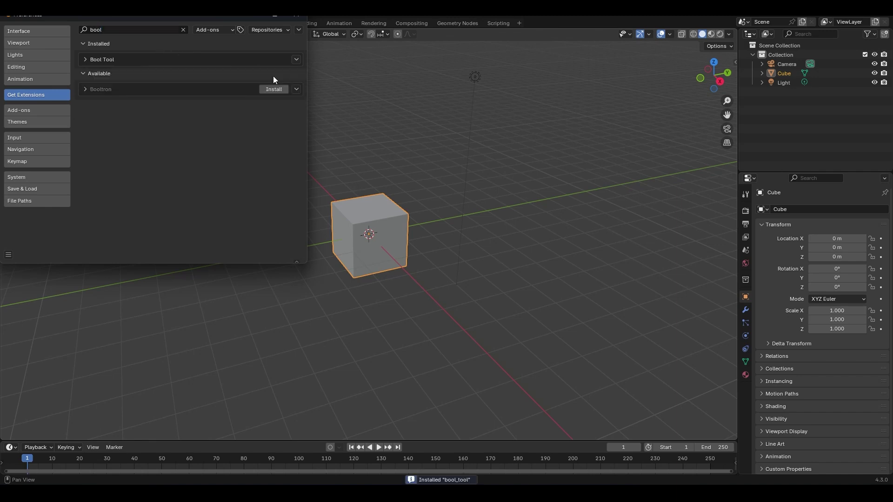
left_click(297, 17)
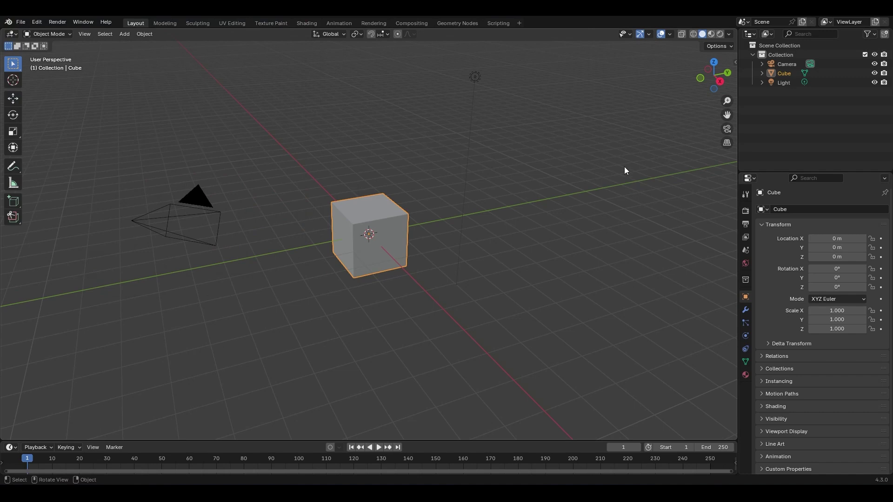
left_click(669, 34)
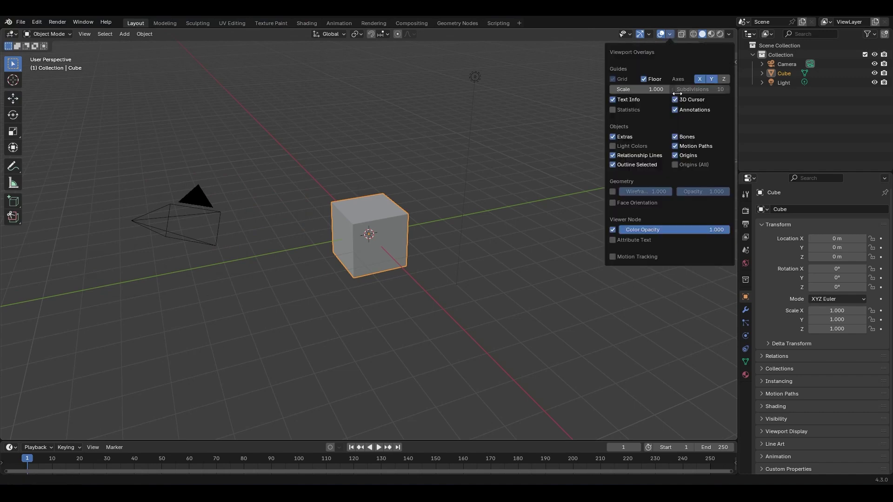
right_click(612, 191)
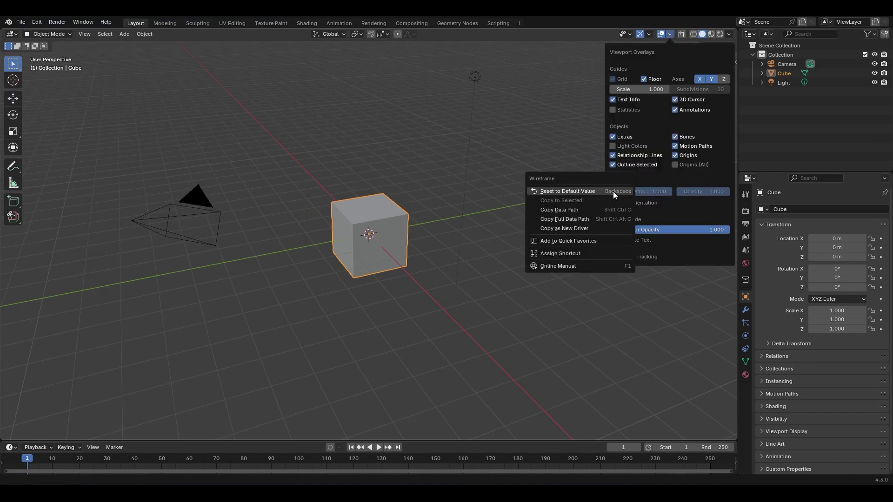
left_click(598, 253)
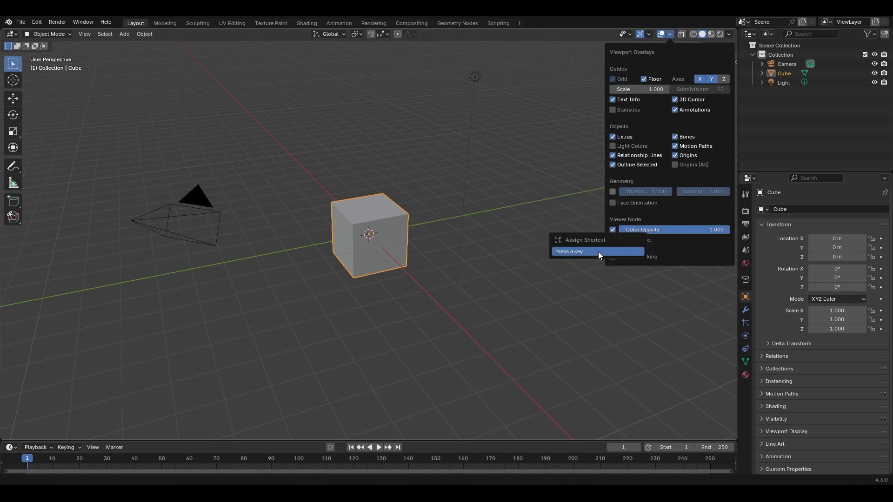
key("Escape")
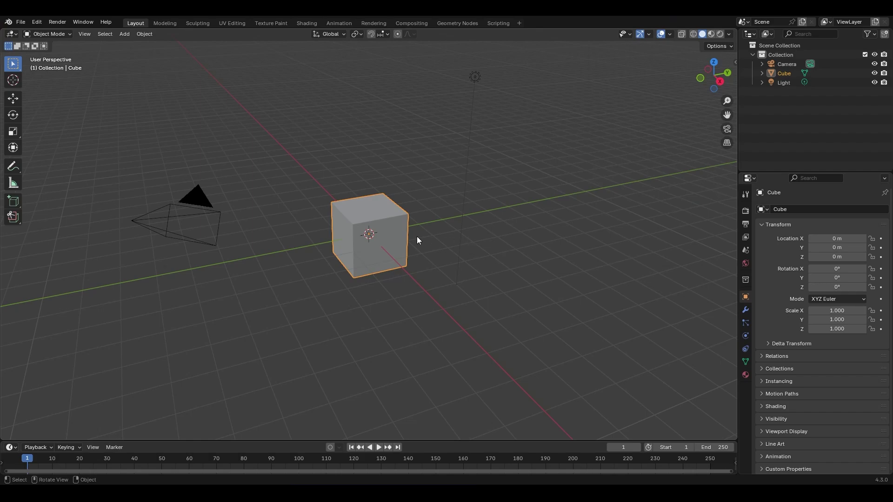
middle_click_drag(421, 239, 399, 231)
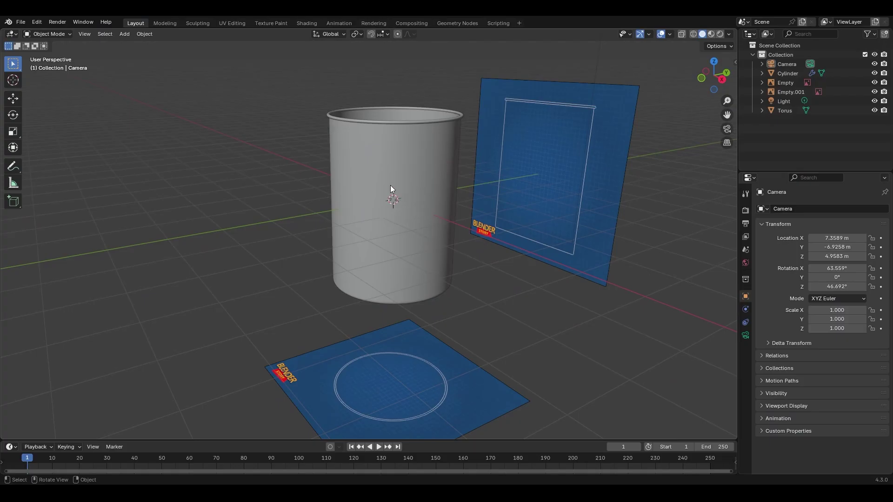
- Save the trash can scene as 01-TrashCan_Texturing-01.blend in the 00-Trash_Can project folder
key("ctrl+shift")
key("ctrl+shift+s")
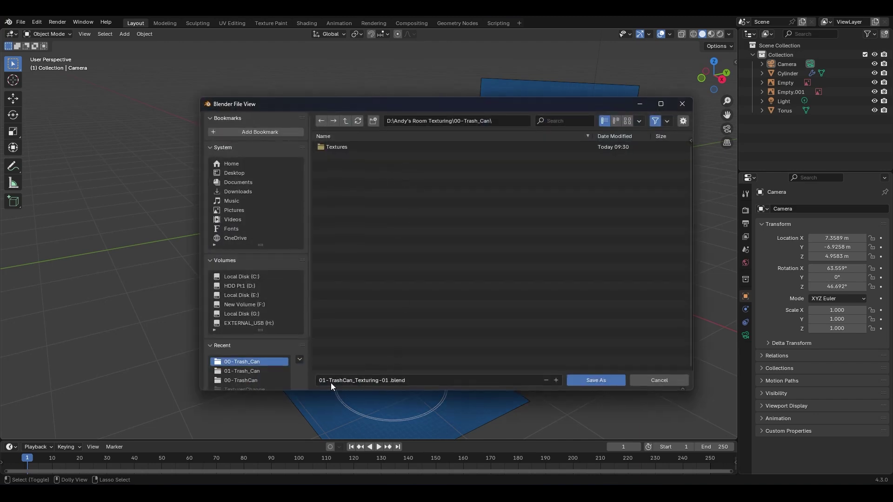
left_click(355, 381)
key("End")
key("BackSpace")
key("BackSpace")
key("BackSpace")
key("BackSpace")
key("BackSpace")
key("BackSpace")
key("Return")
left_click(581, 381)
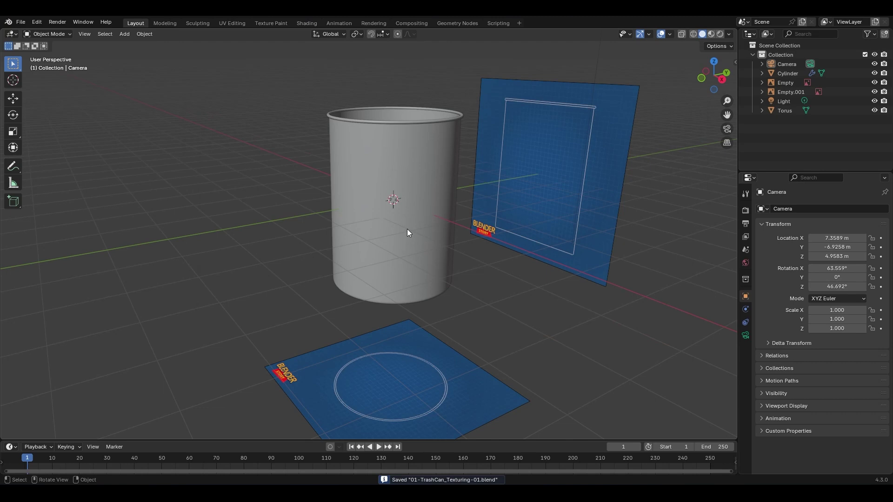
- Delete the two blueprint reference images behind and below the trash can
left_click(537, 155)
left_click(439, 370, "shift")
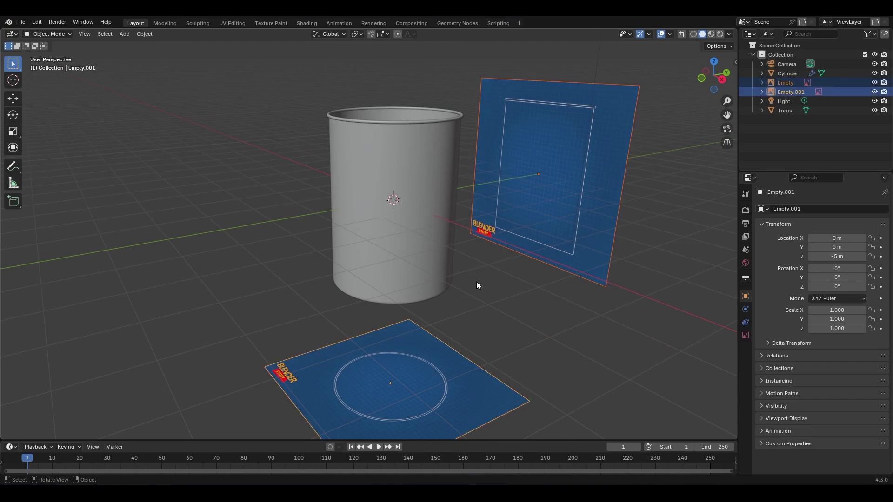
key("Delete")
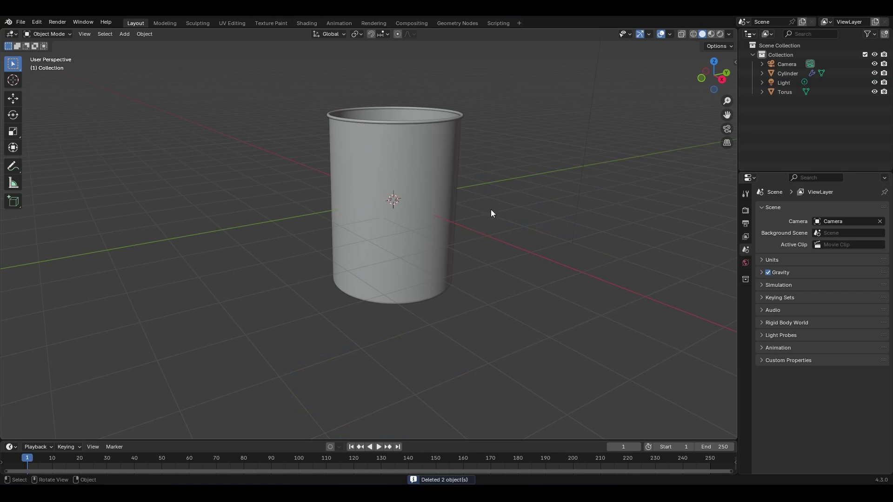
- Move the whole trash can up about 2 m along Z so its base rests on the ground line
key("KP_1")
left_click_drag(511, 84, 251, 243)
key("g")
key("z")
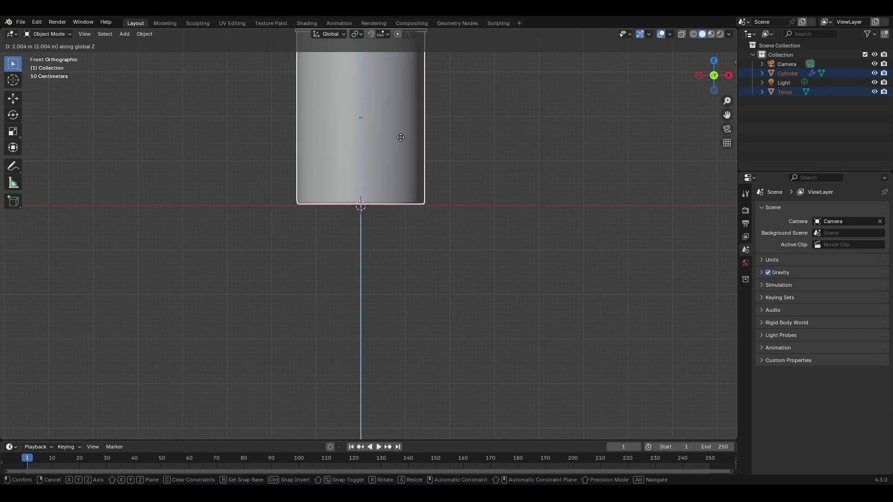
left_click(400, 138)
middle_click_drag(404, 138, 401, 275)
- Rename the trash can's cylinder body as Bin
left_click(401, 275)
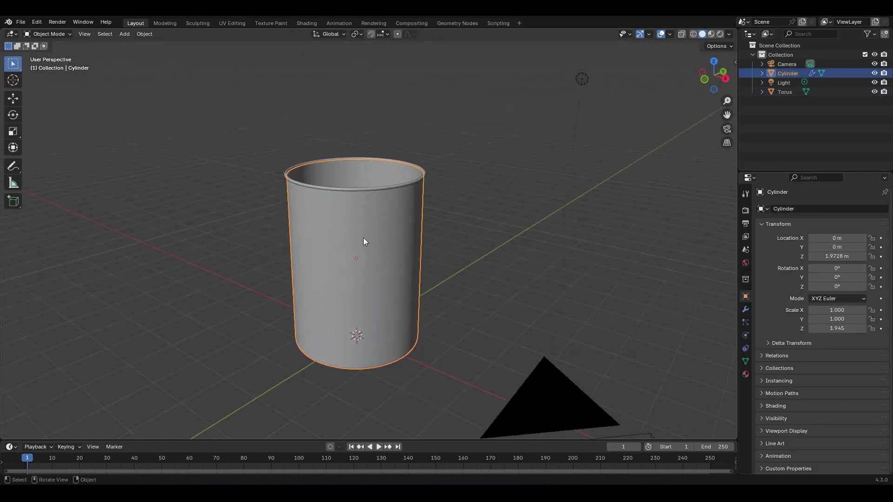
key("F2")
type("Bin")
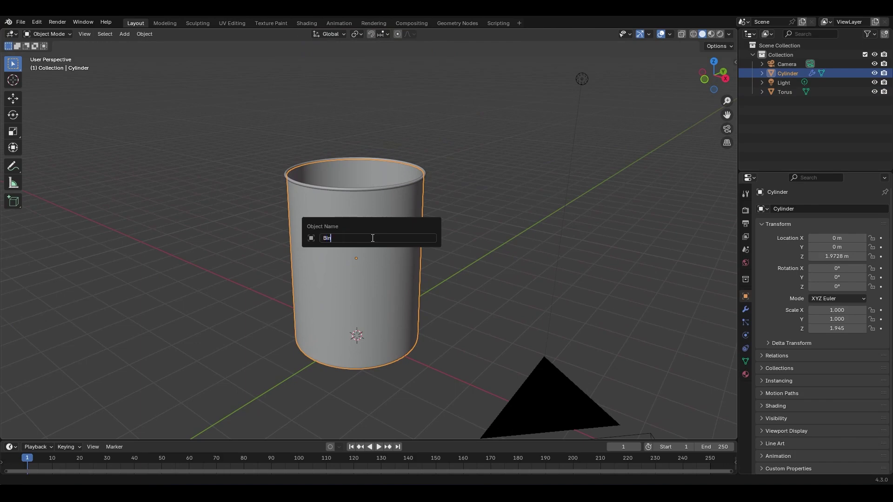
key("Return")
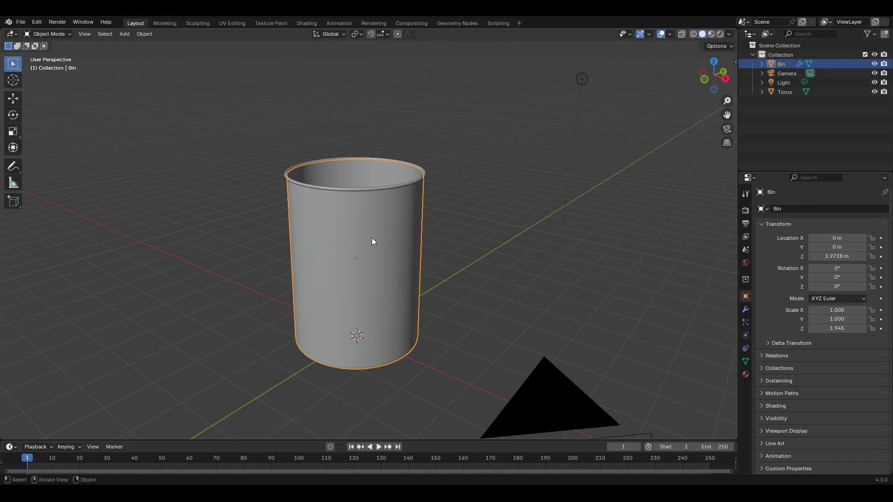
- Rename the torus around the trash can's upper edge as Rim
left_click(375, 187)
key("F2")
type("Rim")
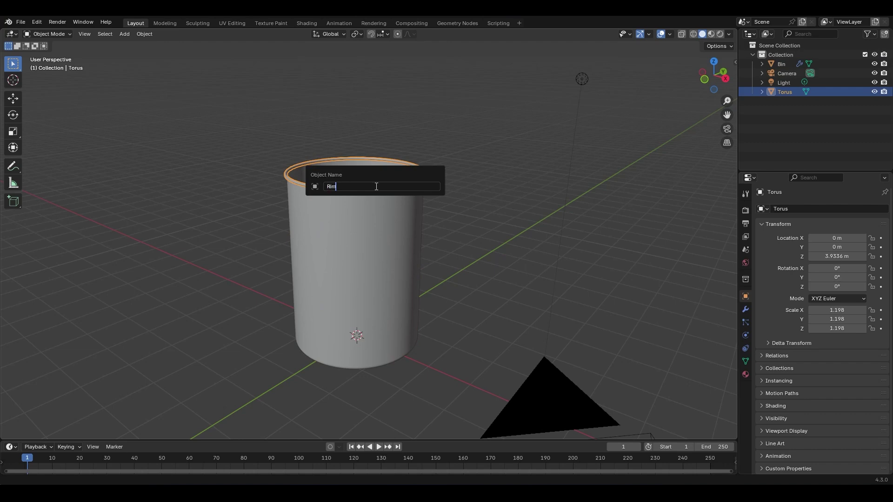
key("Return")
- Move the Bin and Rim objects into a new collection named TrashCan and collapse that collection in the outliner
left_click(347, 204, "shift")
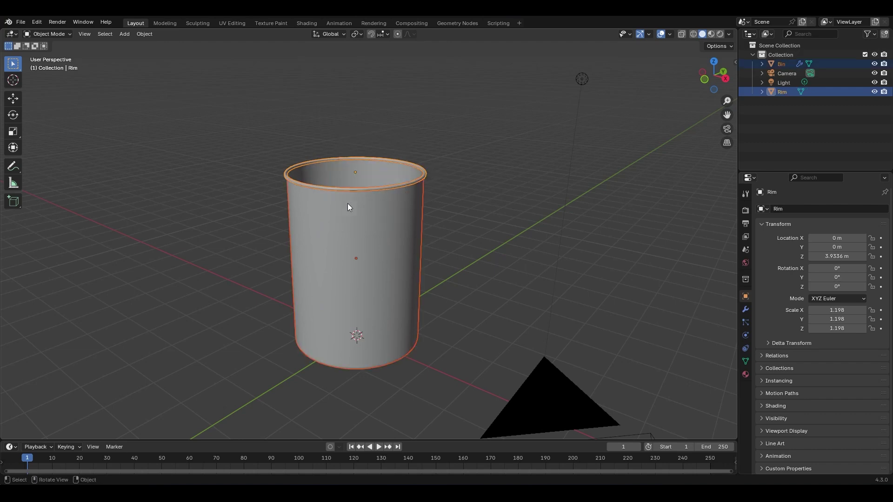
key("m")
left_click(372, 169)
type("TrashCan")
key("Return")
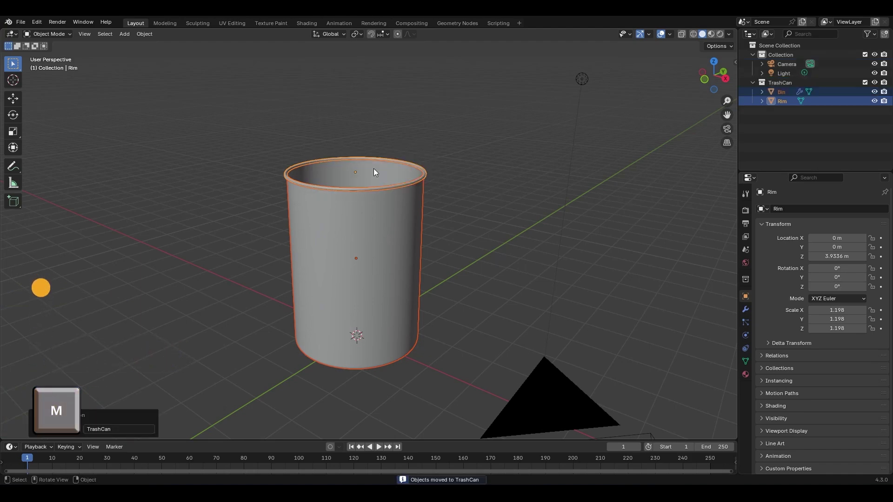
left_click(752, 82)
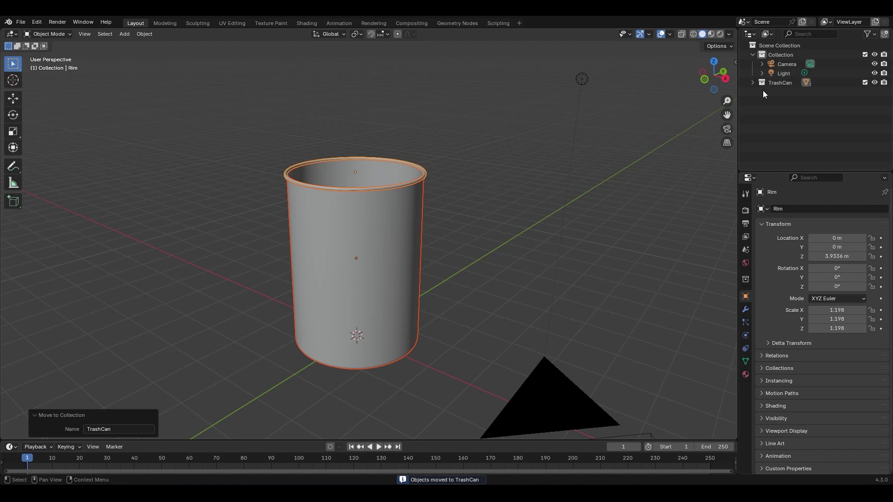
left_click(470, 214)
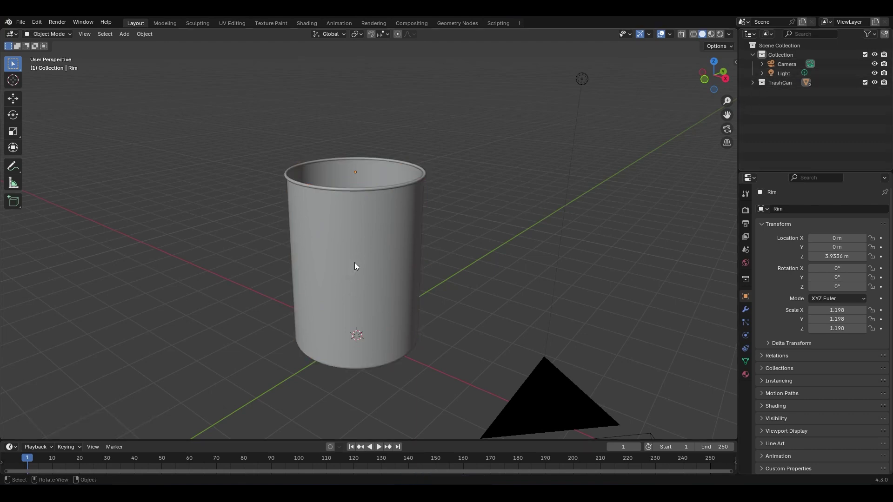
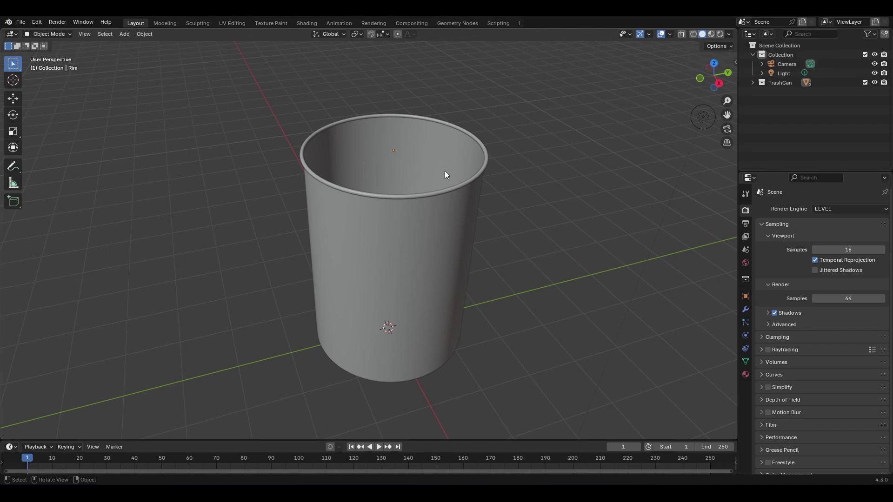
- Switch the render engine to Workbench, on to Cycles, and back to EEVEE to compare their settings
middle_click_drag(416, 204, 442, 239)
middle_click_drag(436, 206, 446, 232)
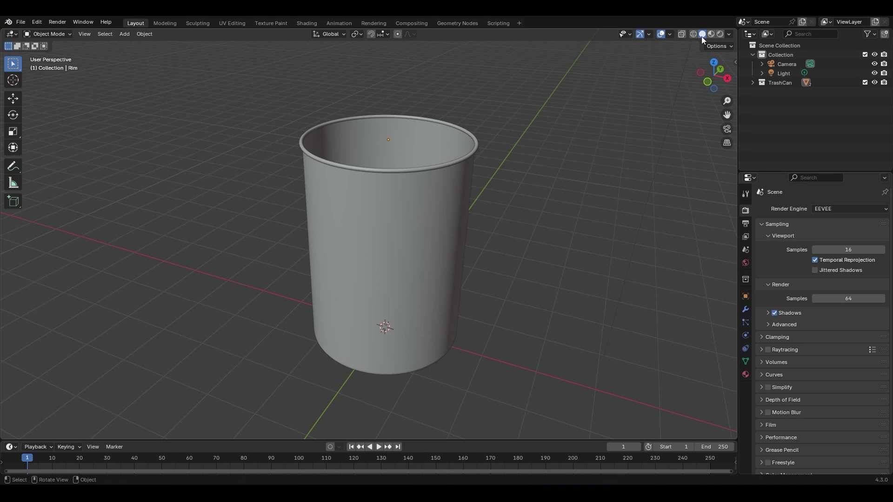
left_click(836, 208)
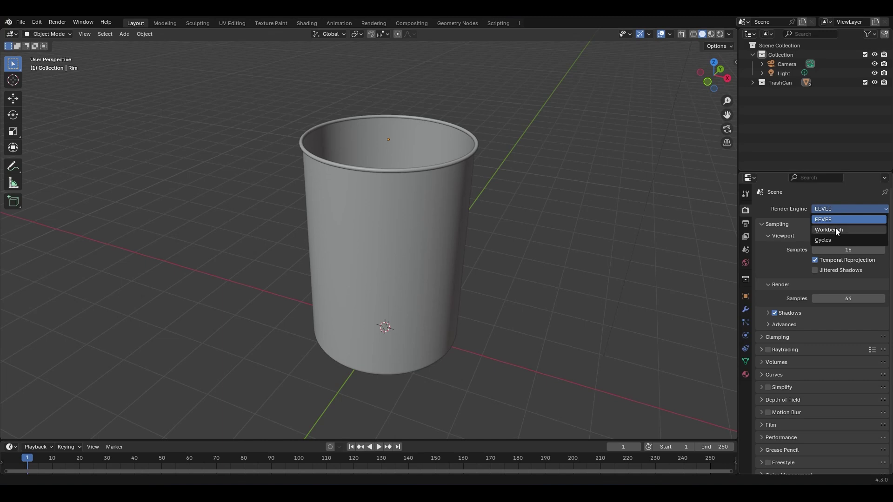
left_click(835, 228)
left_click(827, 208)
left_click(831, 238)
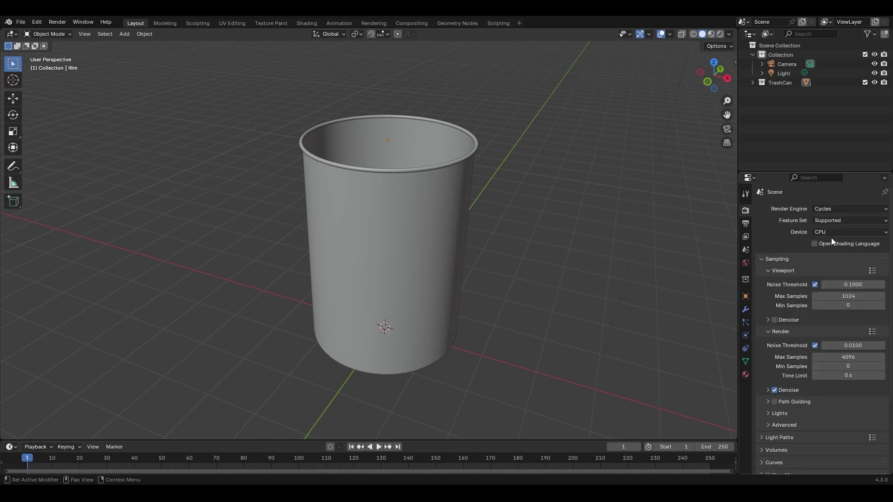
left_click(825, 208)
left_click(822, 219)
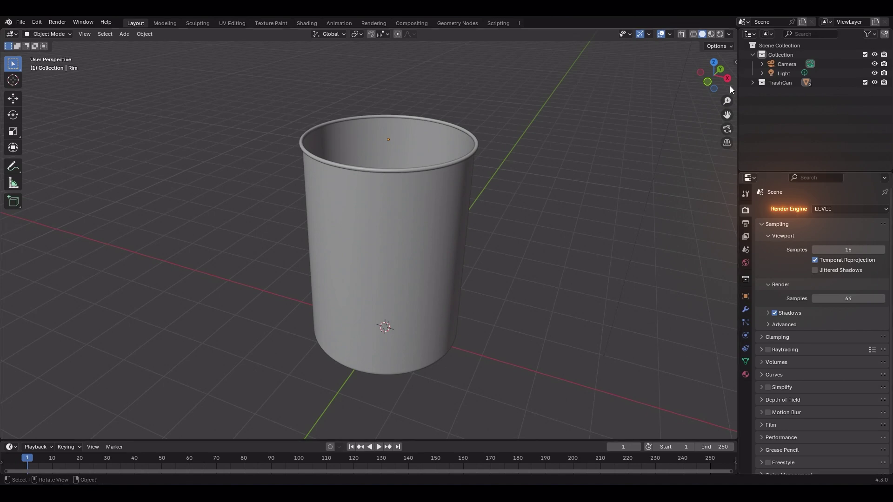
- Show the trash can in rendered shading, switch the render engine to Cycles and inspect the lighting from several sides
left_click(721, 35)
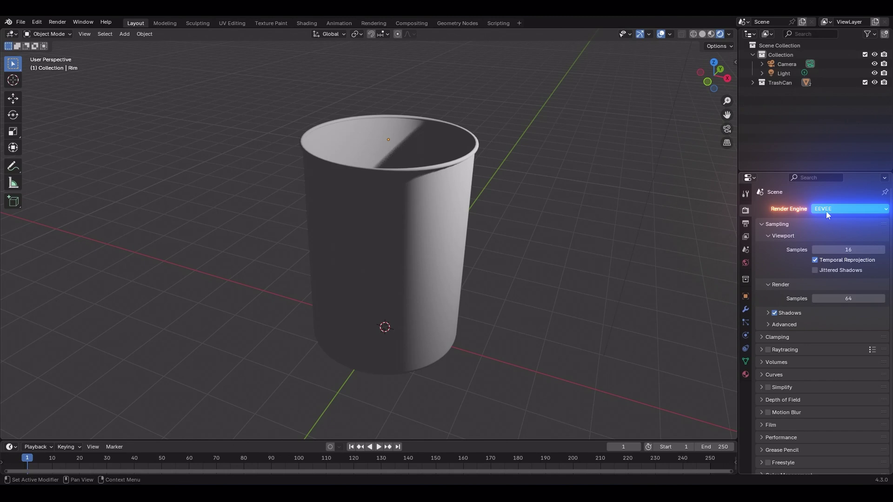
left_click(859, 210)
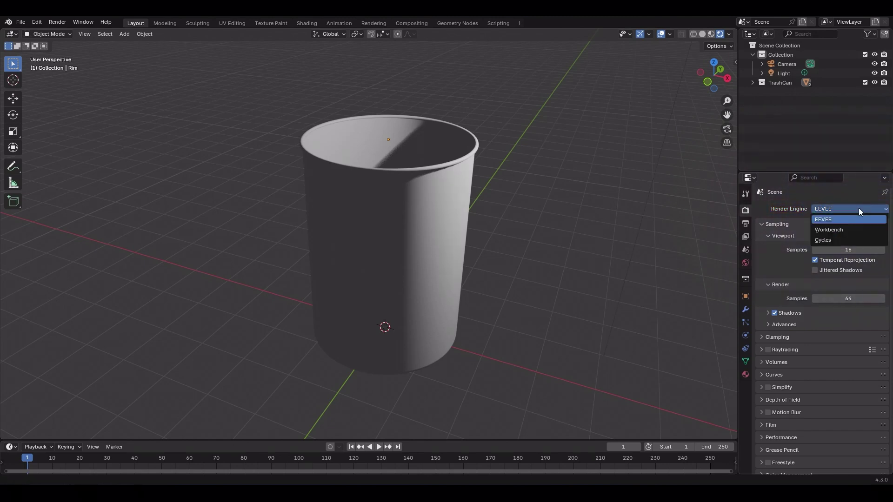
left_click(839, 238)
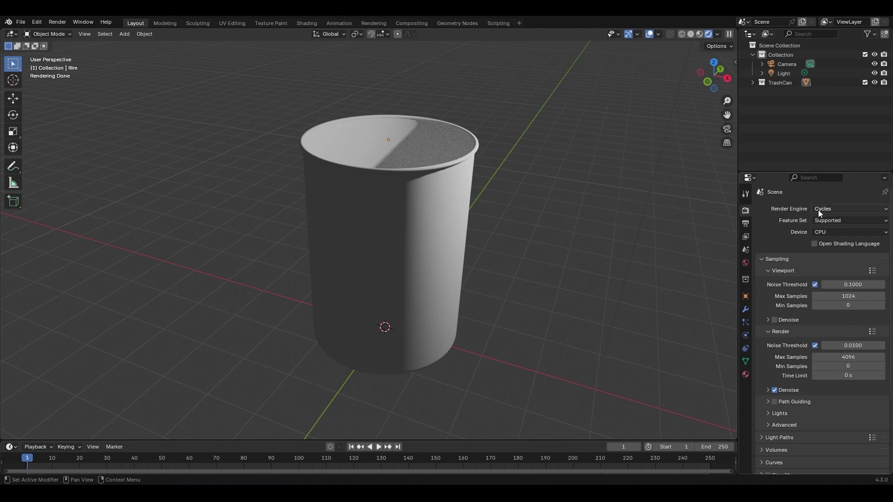
middle_click_drag(451, 239, 393, 238)
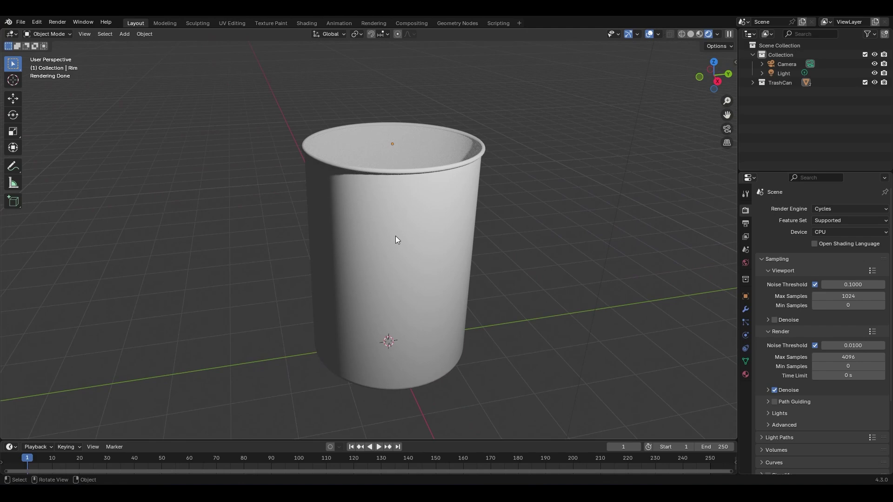
middle_click_drag(515, 213, 454, 236)
middle_click_drag(518, 274, 499, 258)
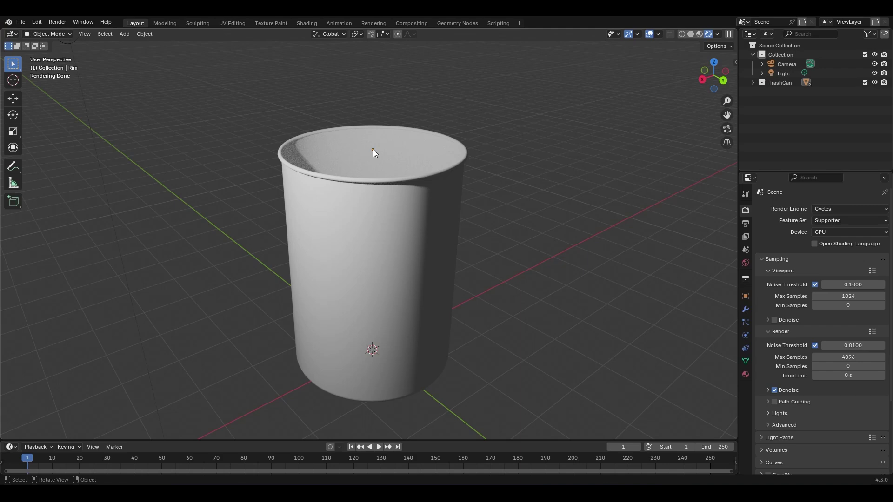
- Return the viewport to solid shading, set the render engine to Workbench and preview the trash can in rendered shading
left_click(689, 35)
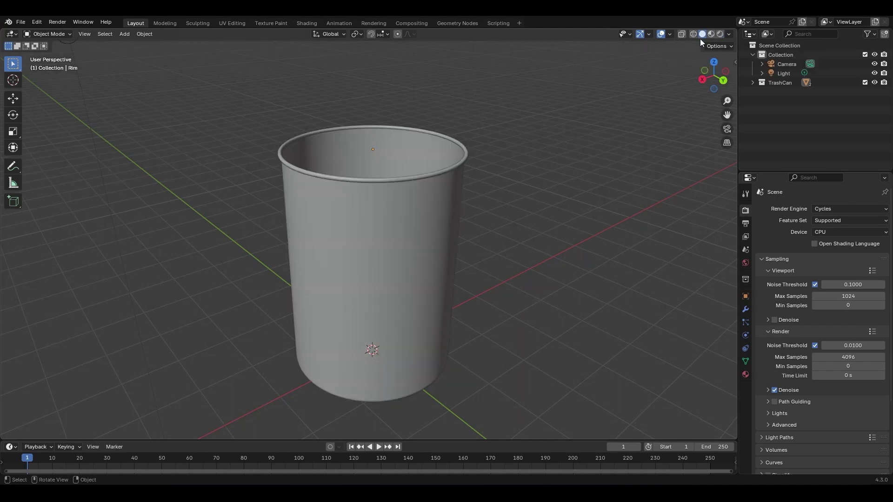
left_click(841, 208)
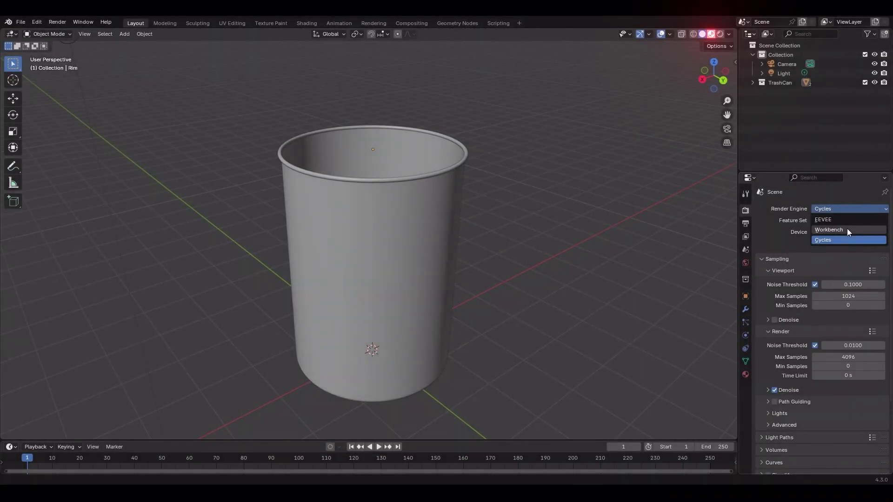
left_click(847, 229)
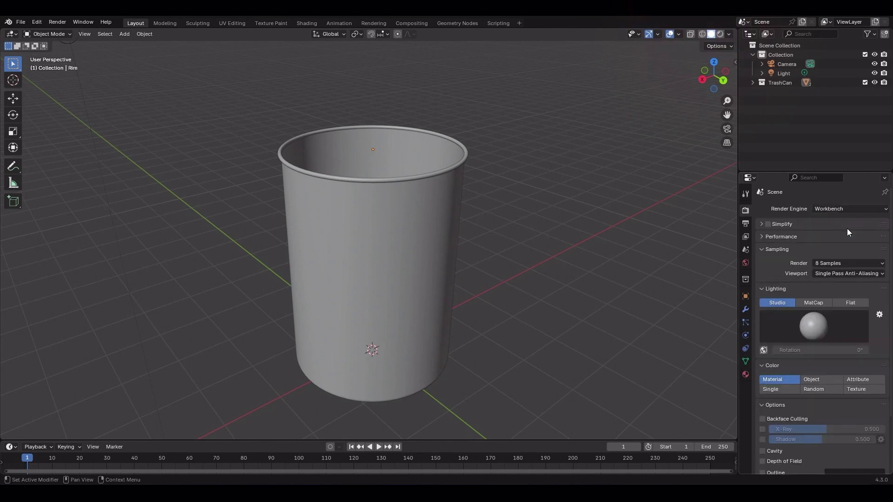
left_click(719, 33)
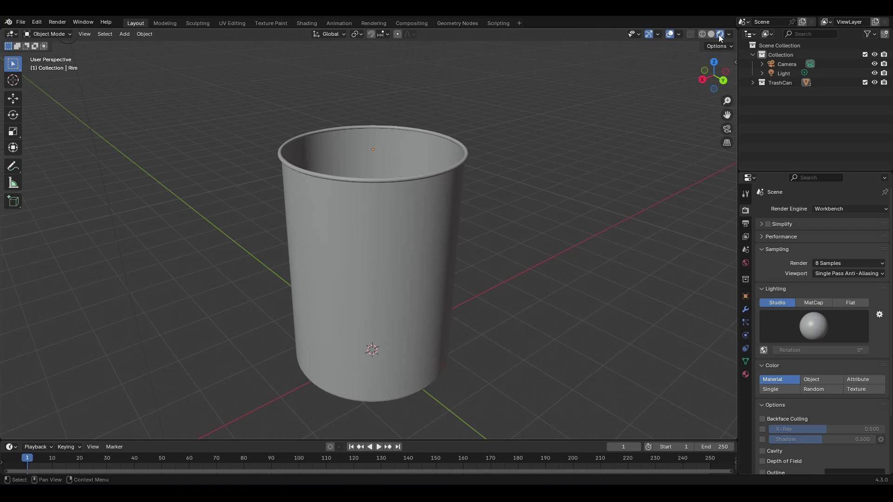
- Set the render engine to EEVEE and switch the viewport to material preview shading
left_click(842, 208)
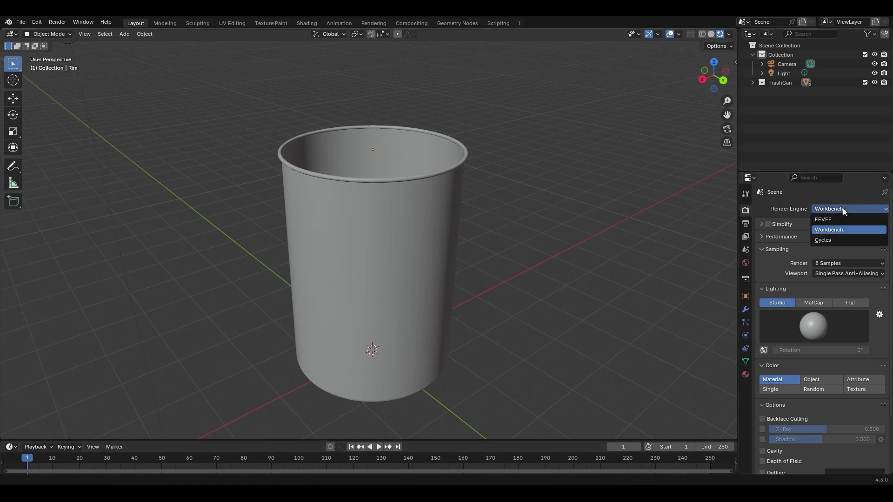
left_click(844, 220)
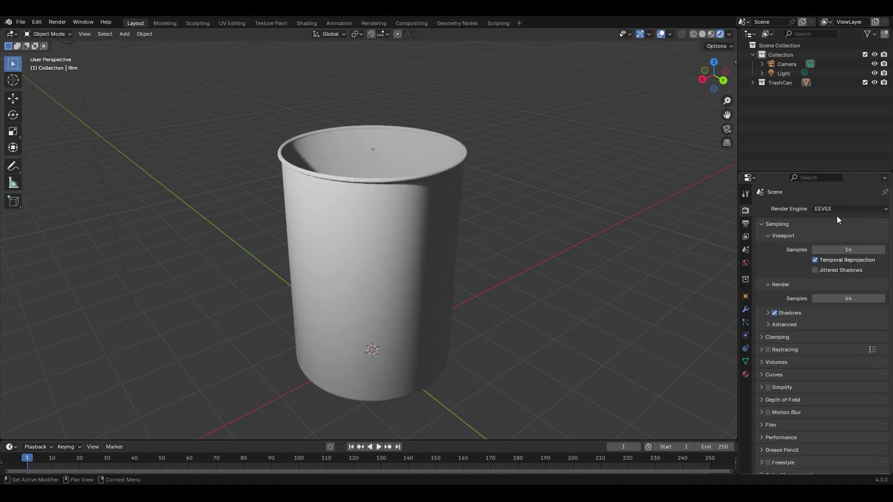
left_click(710, 35)
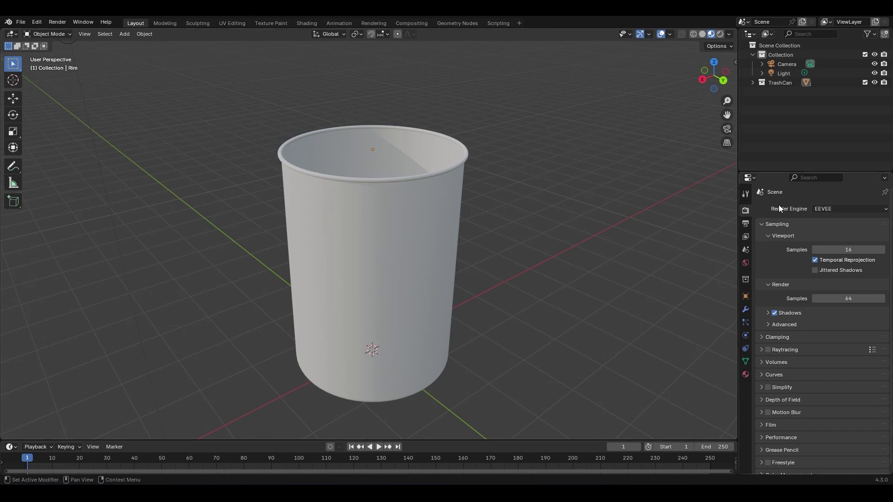
- Set the render engine to Cycles and preview the trash can in rendered shading
left_click(827, 210)
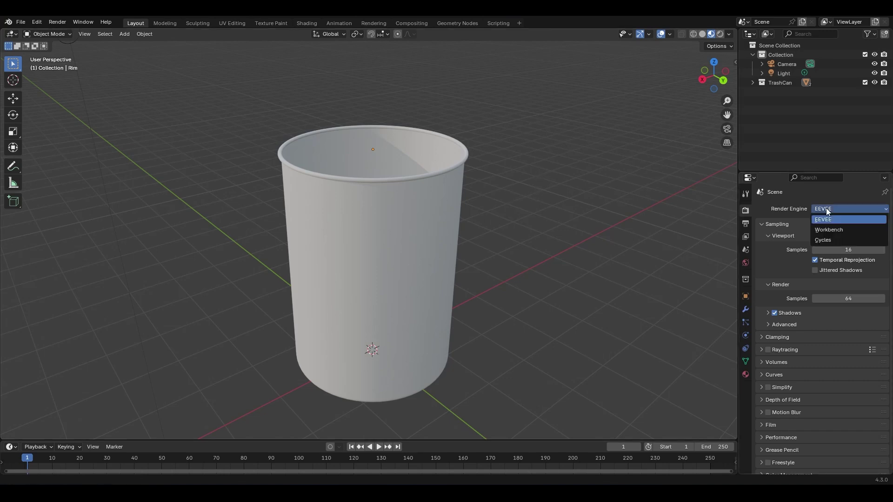
left_click(834, 239)
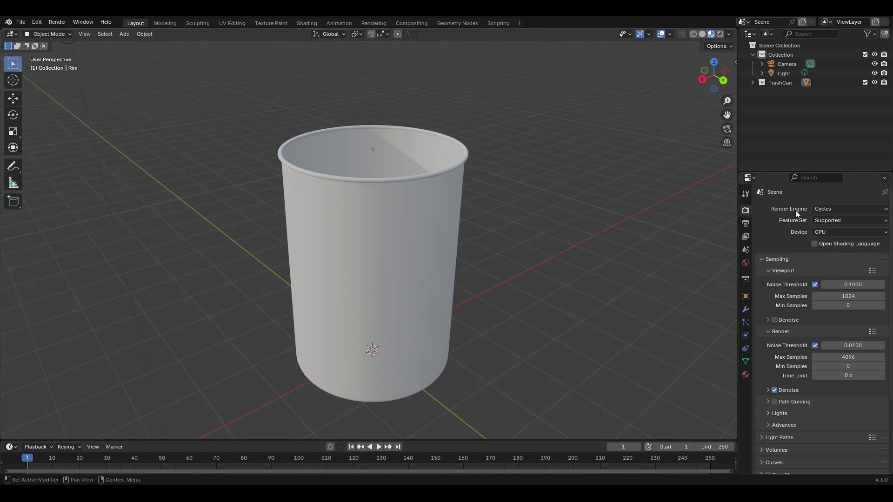
left_click(720, 35)
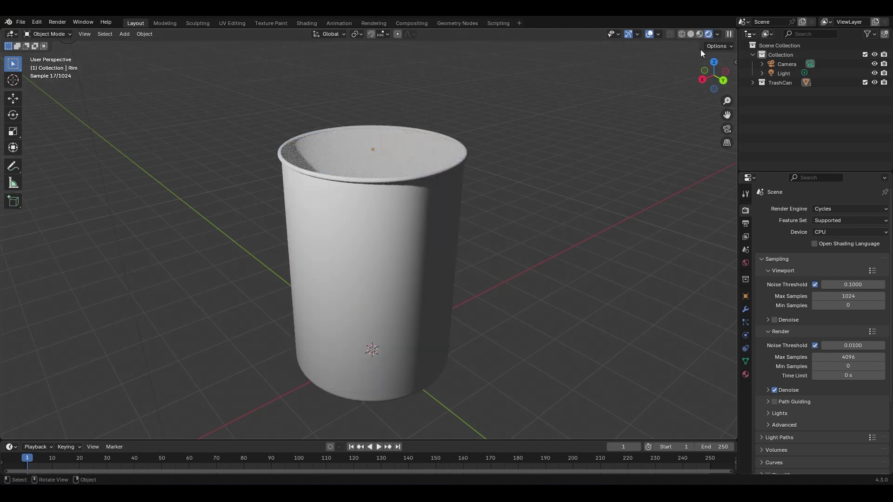
left_click(58, 23)
- Switch the viewport back to material preview shading and set the render engine to EEVEE
left_click(699, 35)
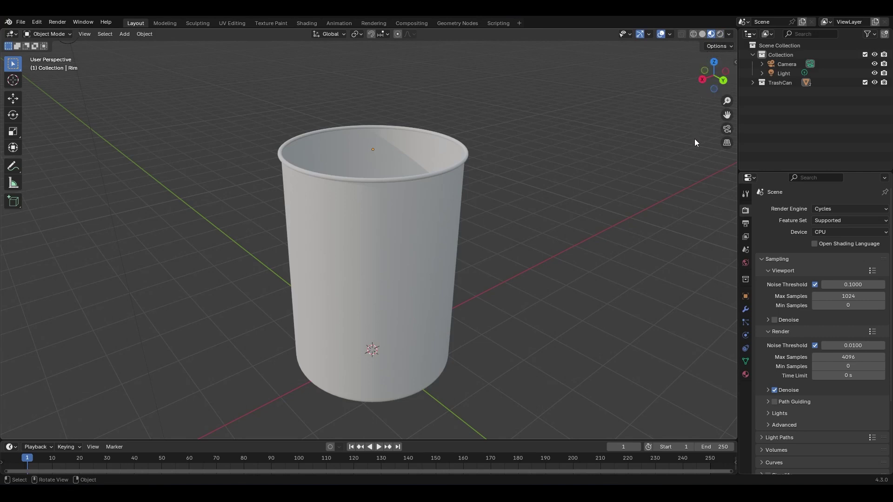
left_click(815, 209)
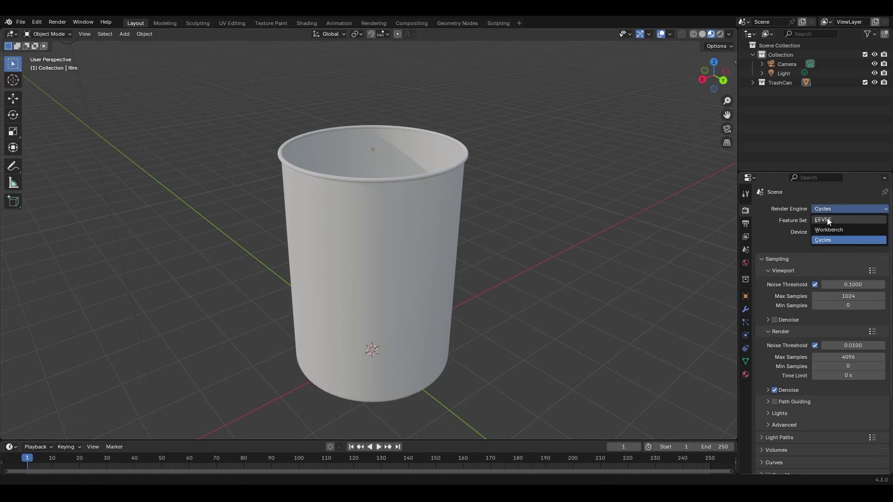
left_click(824, 219)
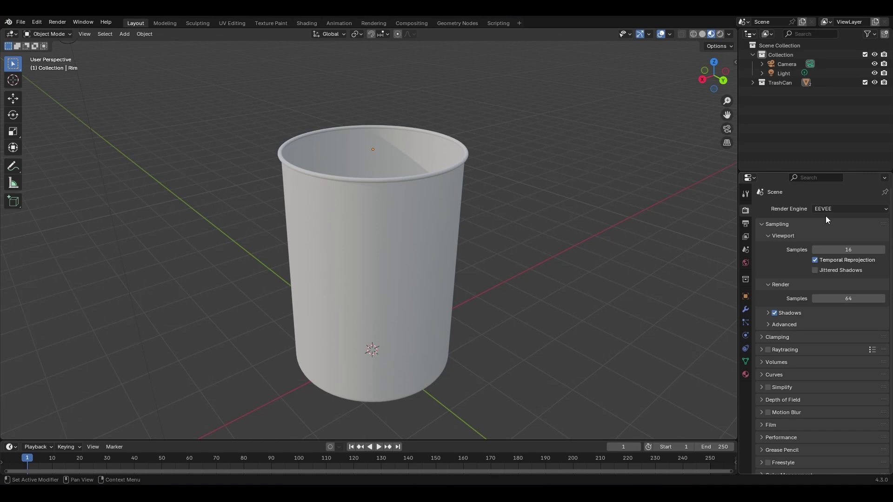
- Compare the trash can in rendered and material preview shading, keep material preview and open its viewport shading options
left_click(720, 34)
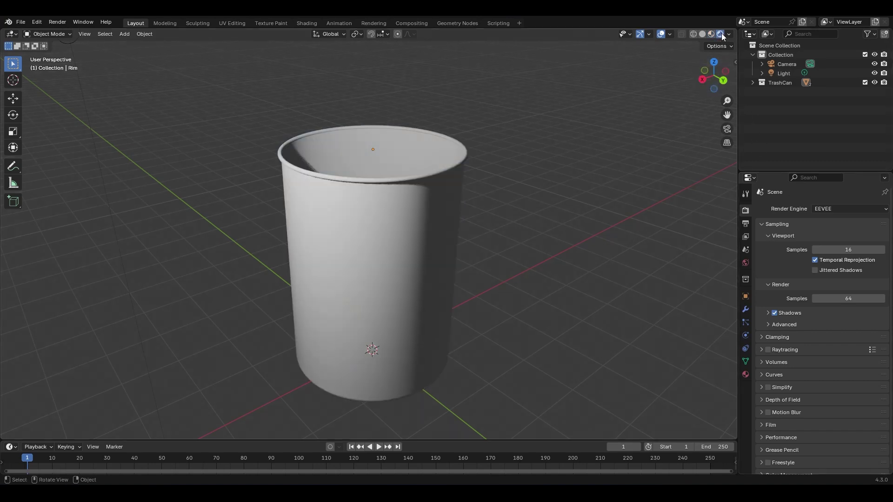
left_click(712, 34)
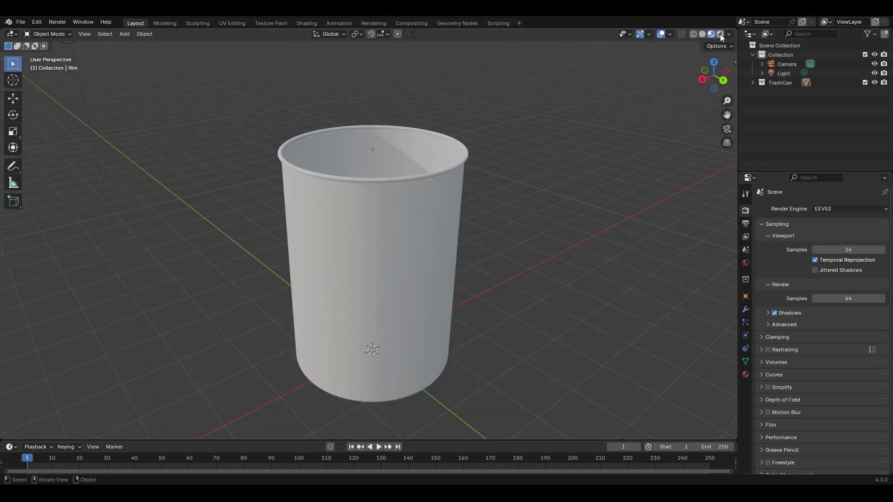
left_click(720, 35)
left_click(712, 34)
left_click(729, 35)
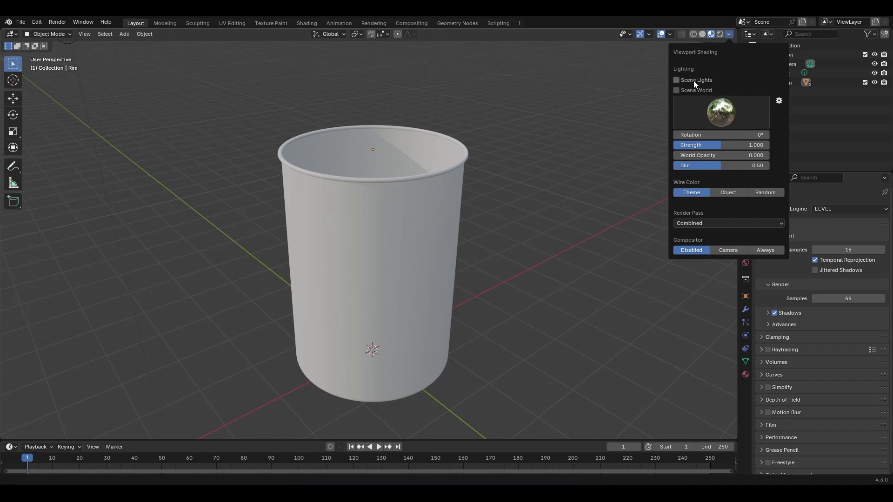
- Switch the viewport to rendered shading and turn off Scene Lights and Scene World in its shading options
left_click(721, 33)
left_click(728, 34)
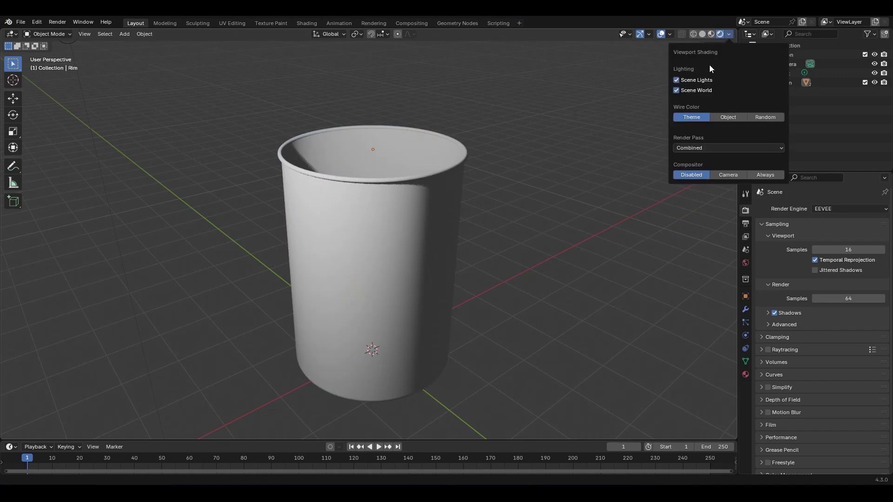
left_click(705, 79)
left_click(706, 89)
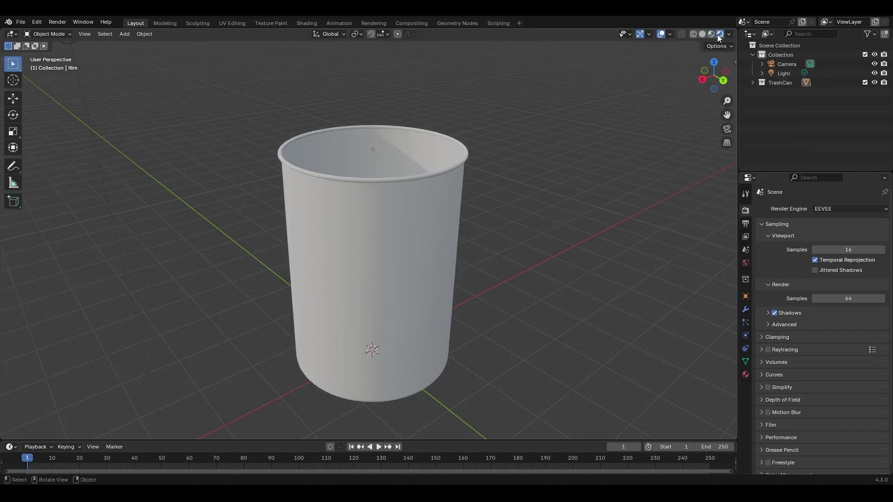
- View the trash can in wireframe, cycle through the other viewport shading modes and finish in solid shading
left_click(692, 34)
middle_click_drag(478, 227, 463, 237)
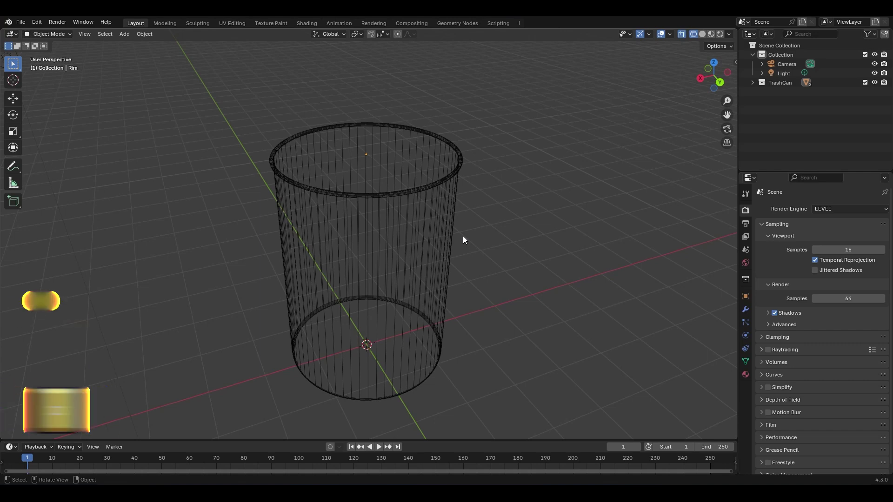
key("z")
left_click(513, 238)
key("z")
left_click(500, 185)
left_click(503, 230)
key("z")
left_click(470, 200)
key("z")
left_click(553, 201)
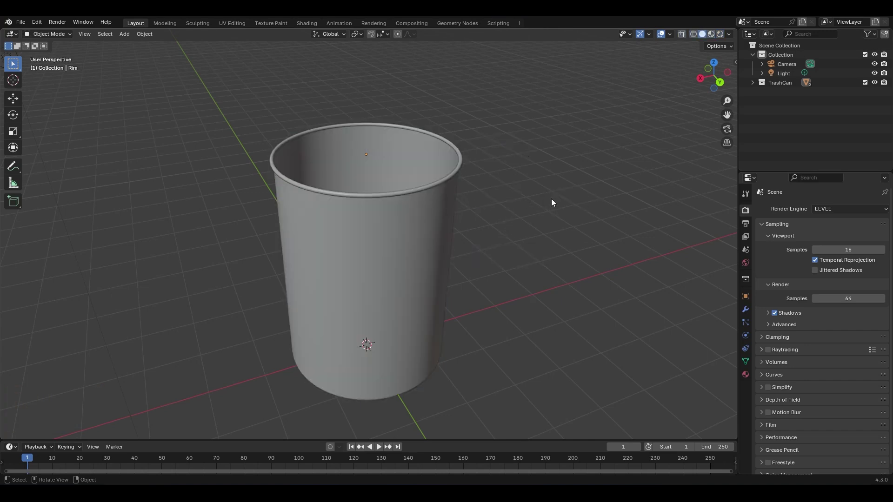
- Inspect the trash can in material preview shading from another angle
left_click(837, 208)
left_click(712, 33)
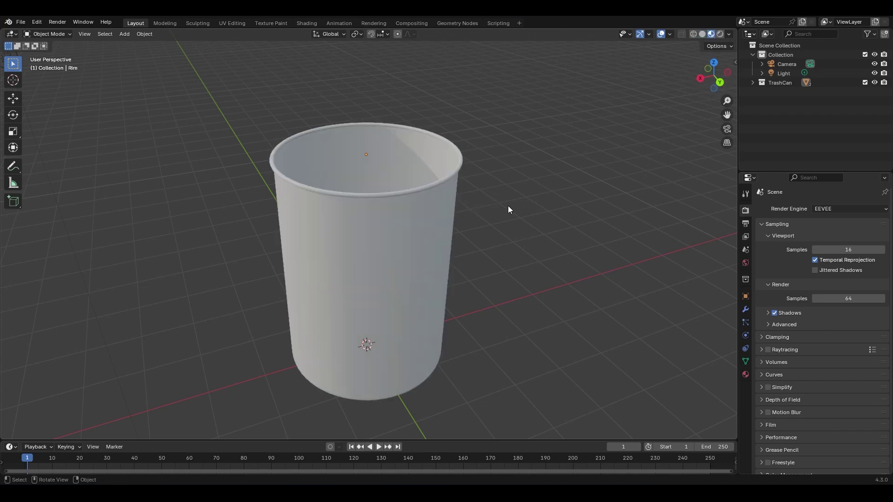
middle_click_drag(504, 223, 531, 257)
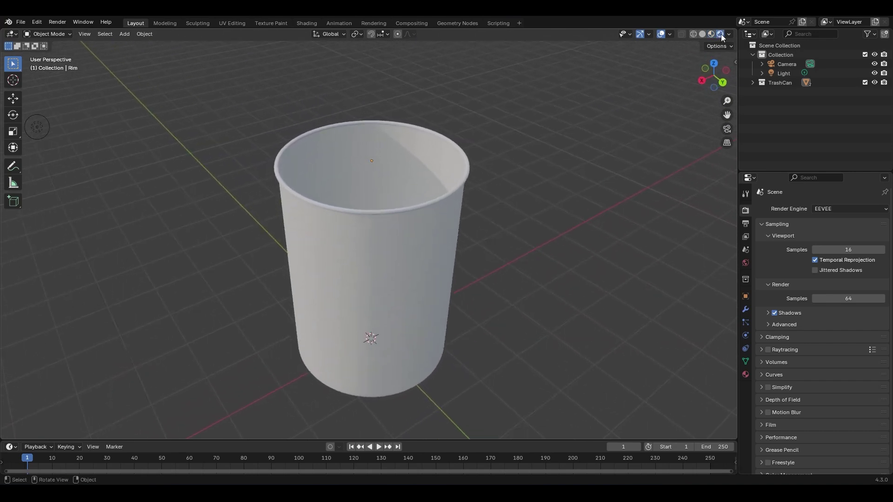
- Set the render engine to Cycles for the rendered view
left_click(835, 209)
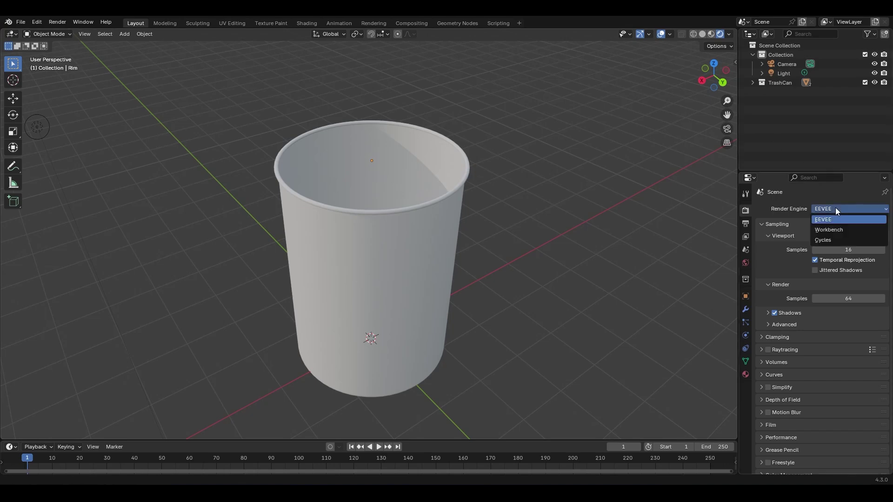
left_click(836, 239)
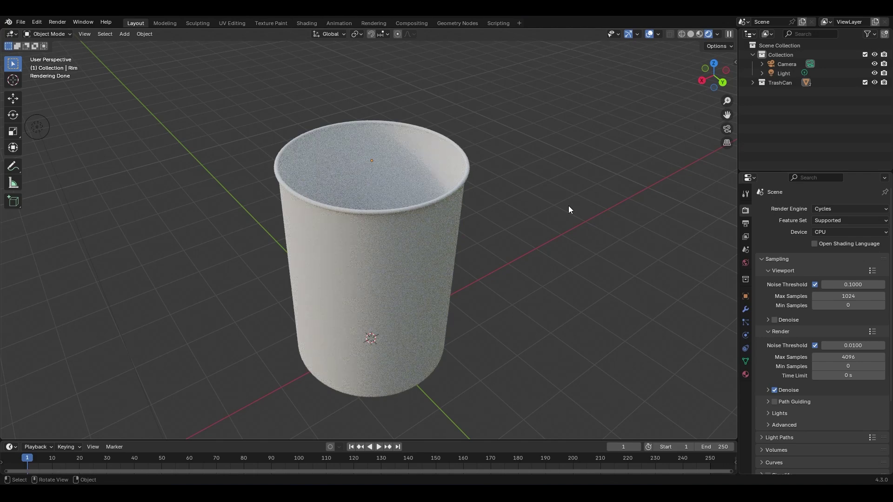
left_click(822, 210)
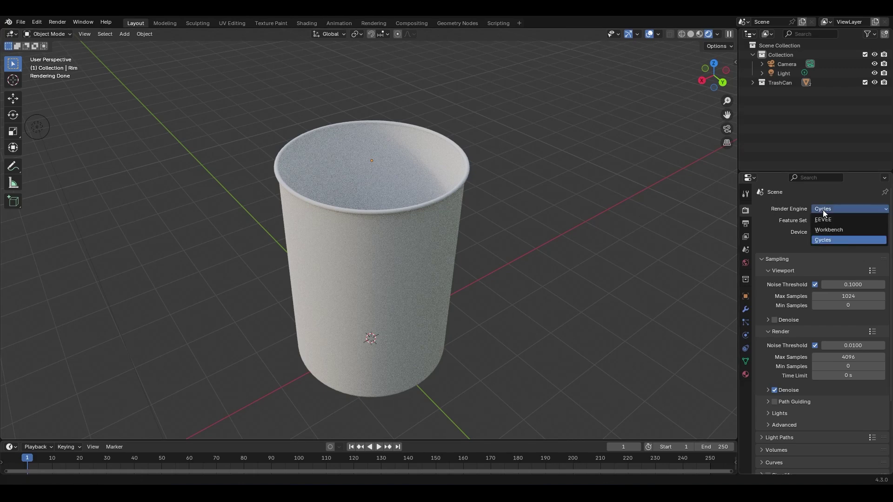
left_click(825, 239)
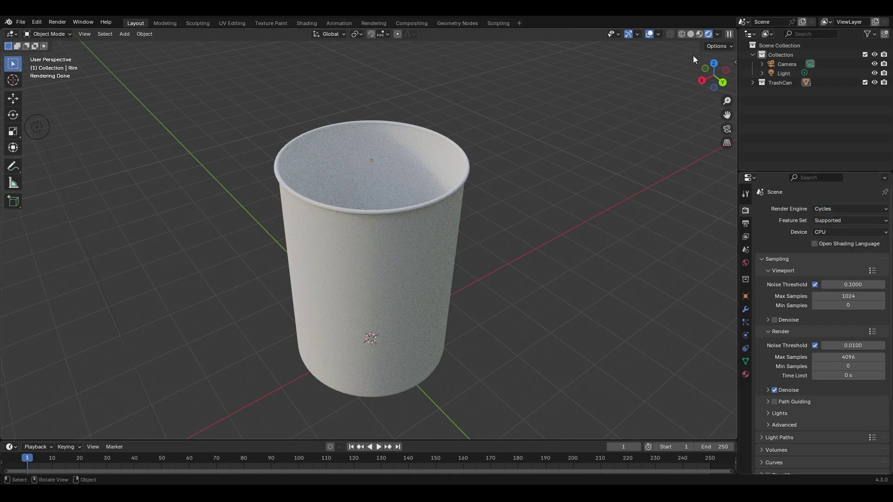
- Compare the Cycles view with Scene Lights and Scene World on and off, leaving both off
left_click(718, 35)
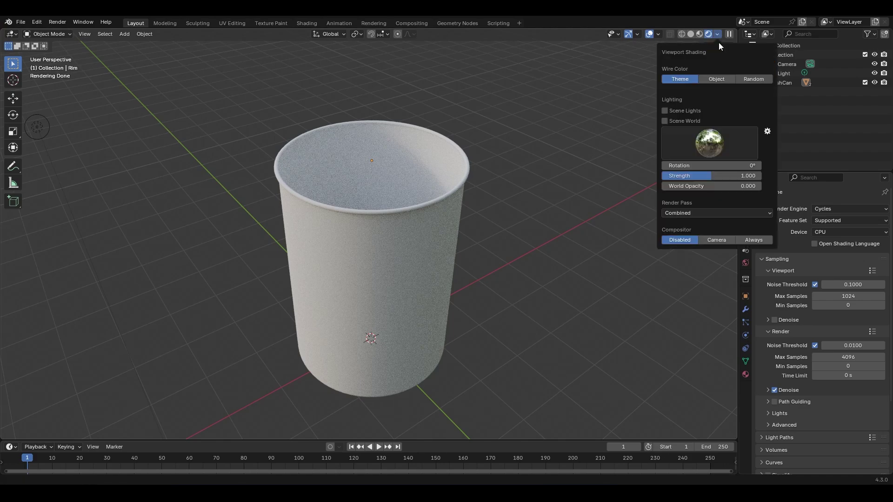
left_click(687, 111)
left_click(685, 120)
left_click(686, 111)
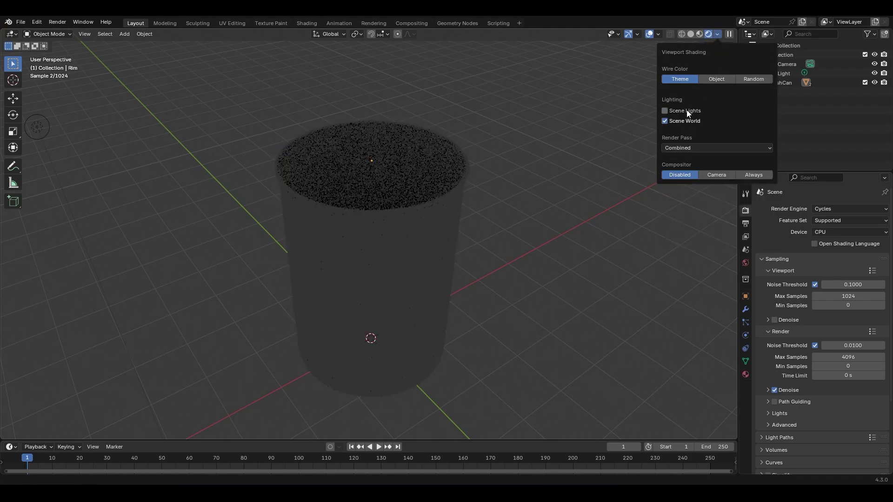
left_click(690, 120)
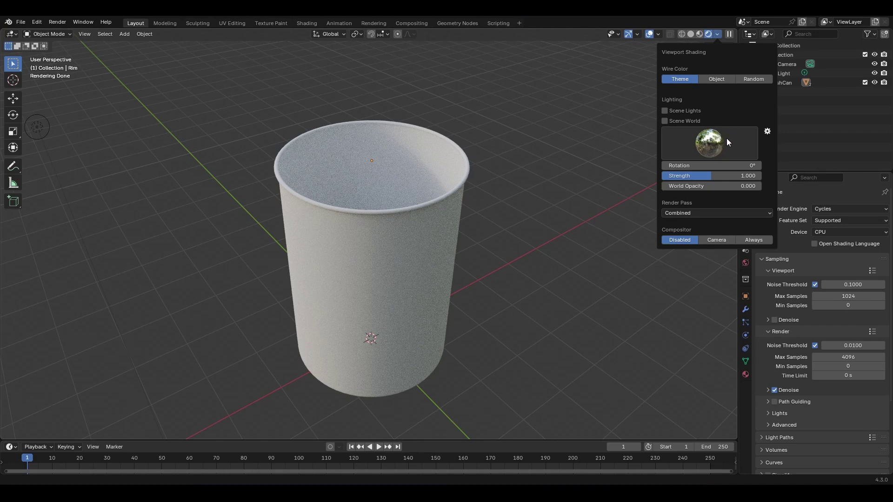
- Try several HDRI lighting environments on the rendered trash can, ending with the dark one that has a bright horizon
left_click(721, 138)
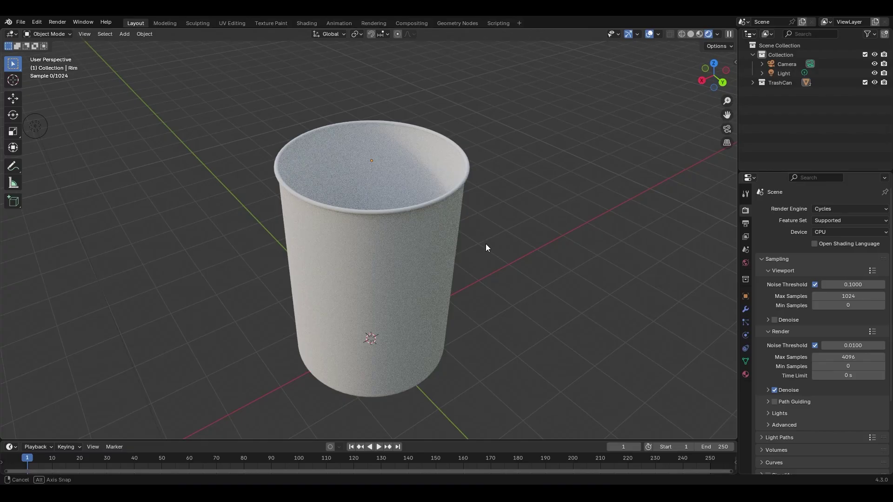
mouse_move(485, 244)
middle_mouse_down()
mouse_move(467, 222)
mouse_move(489, 227)
mouse_move(493, 243)
middle_mouse_up()
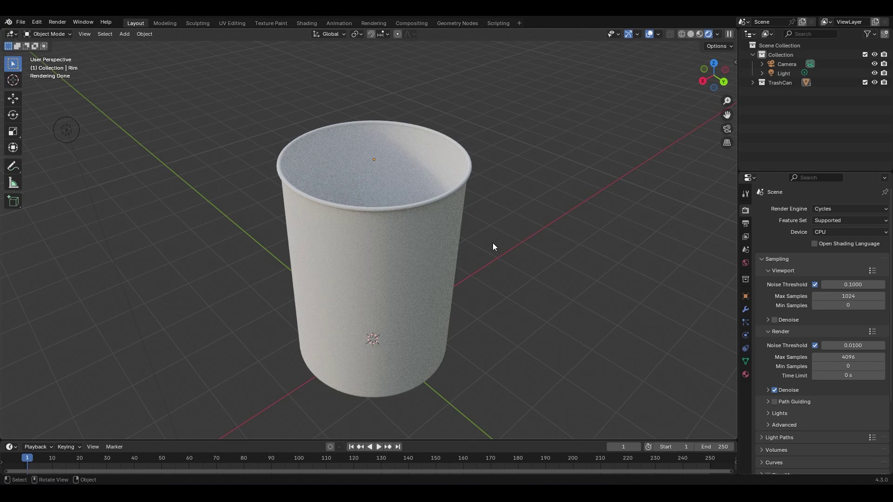
left_click(719, 35)
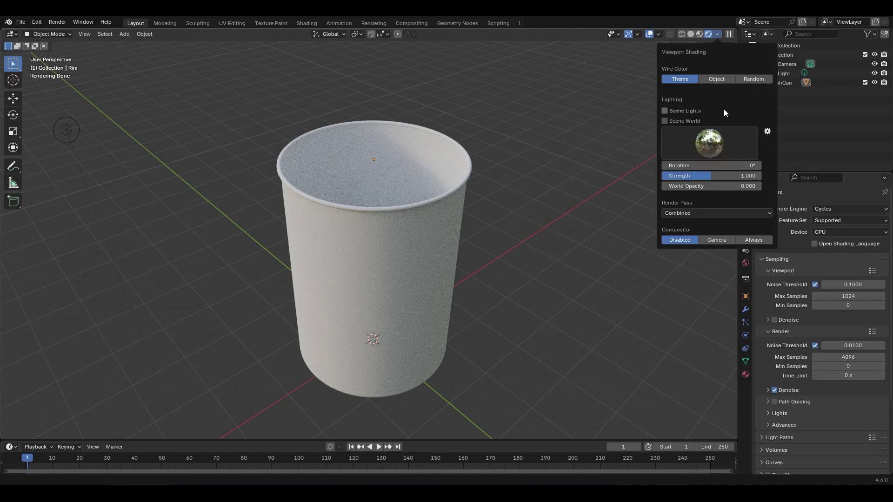
left_click(721, 144)
left_click(581, 175)
left_click(676, 157)
left_click(556, 182)
left_click(696, 146)
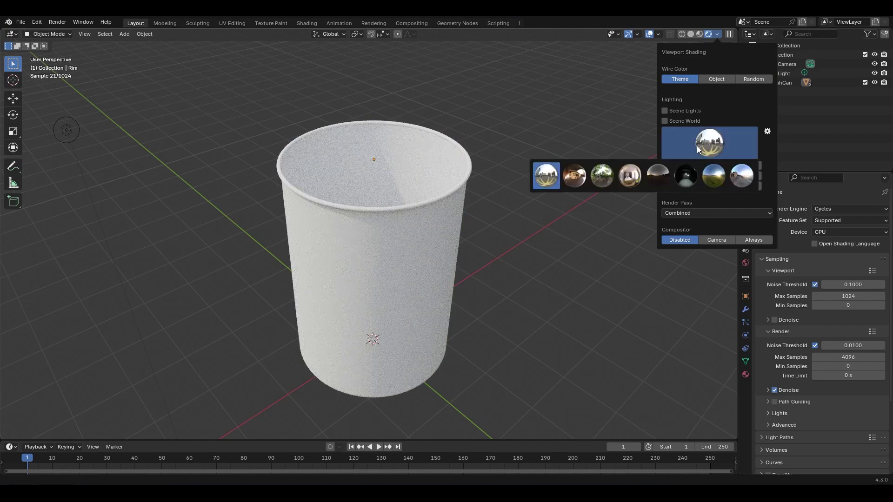
left_click(630, 175)
left_click(696, 145)
left_click(654, 182)
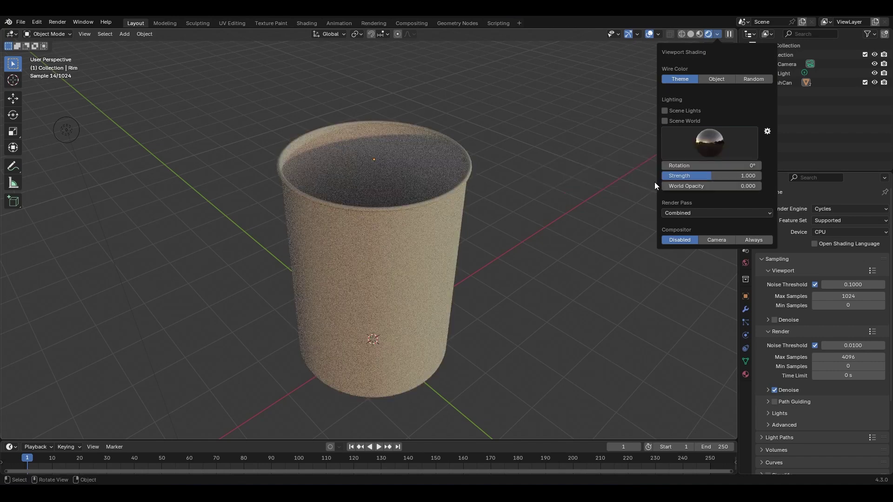
- Light the rendered view with the near-black studio HDRI and look at the trash can from another side
left_click(717, 34)
left_click(714, 135)
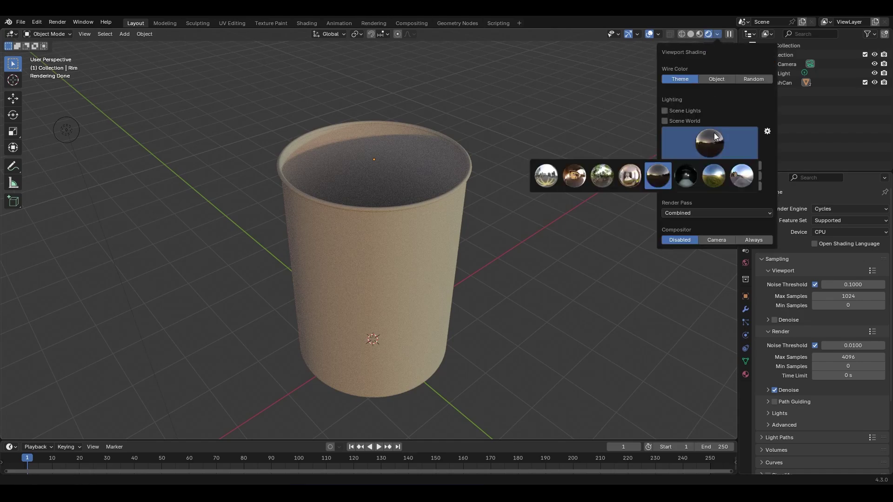
left_click(686, 175)
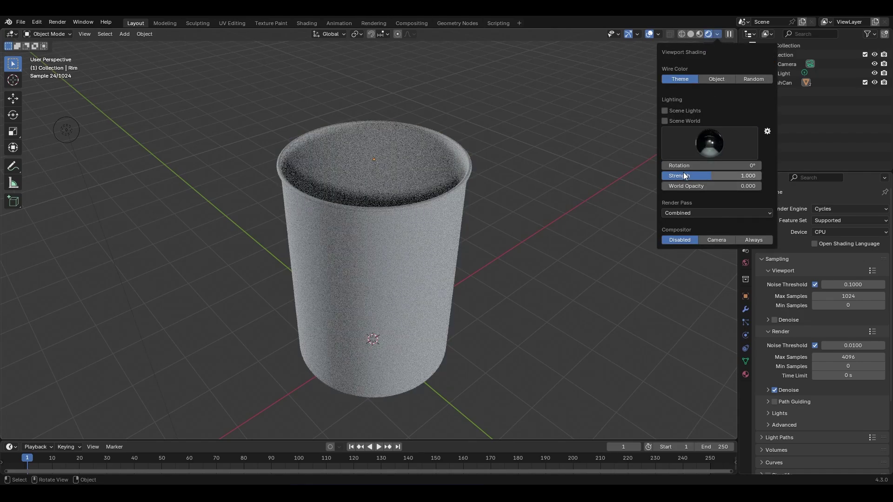
mouse_move(483, 261)
middle_mouse_down()
mouse_move(267, 261)
mouse_move(334, 262)
middle_mouse_up()
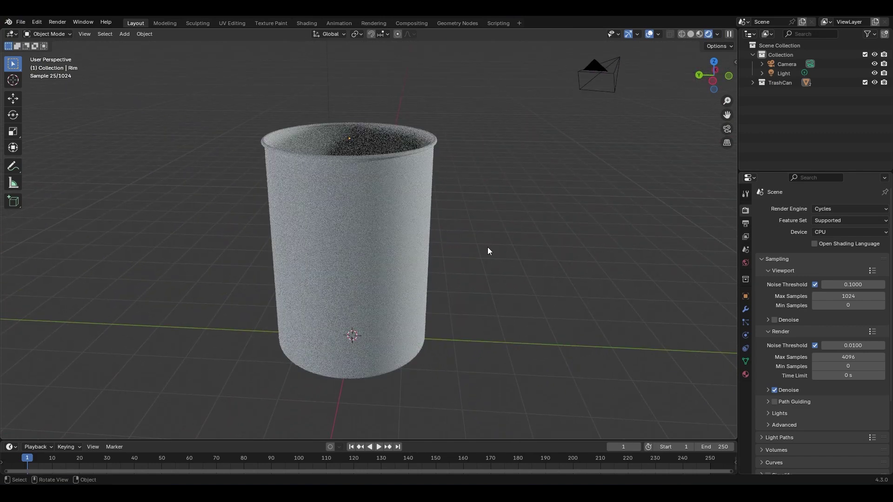
left_click(716, 37)
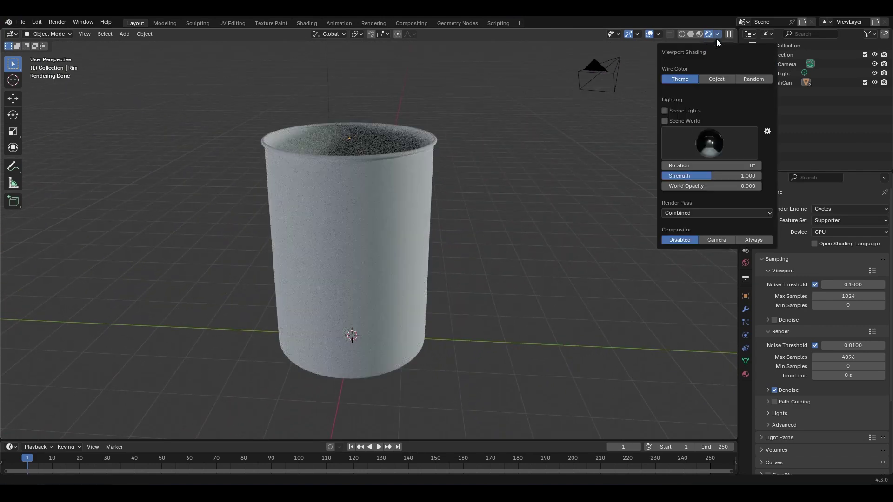
left_click(693, 142)
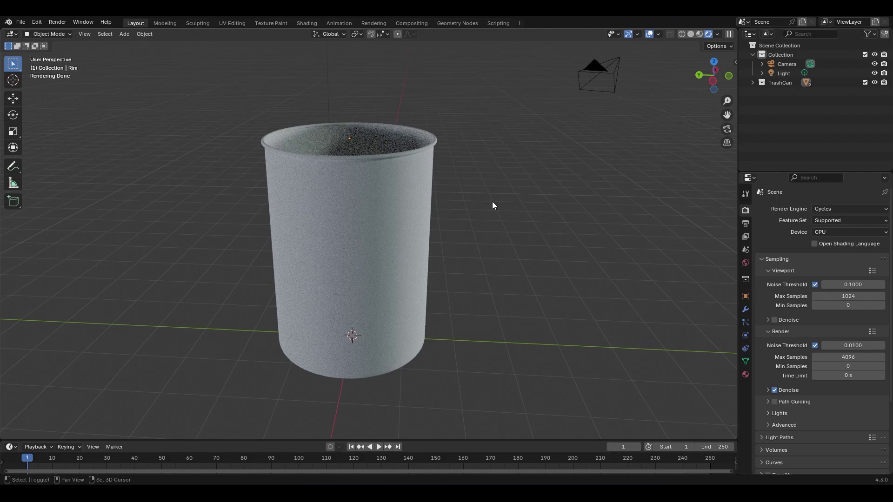
- Add a plane beneath the trash can and scale it up about 76 times as a ground surface
key("shift+a")
mouse_move(487, 217)
left_click(522, 213)
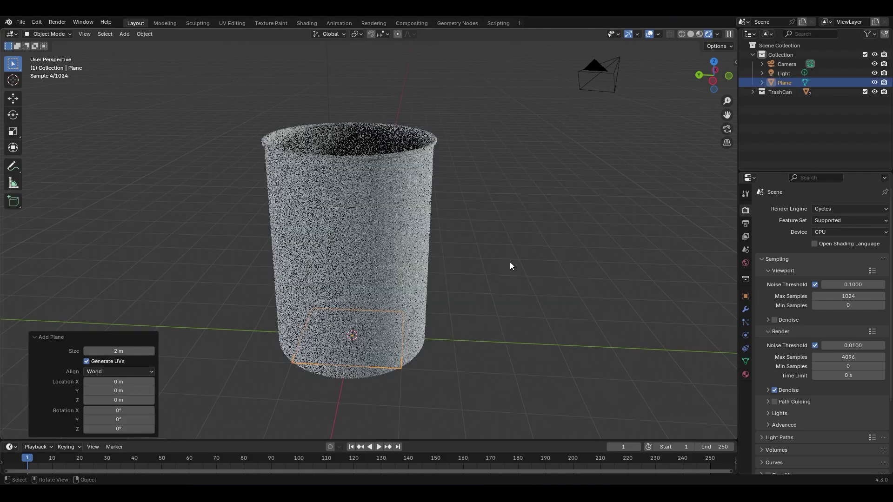
middle_click_drag(523, 213, 456, 264)
key("s")
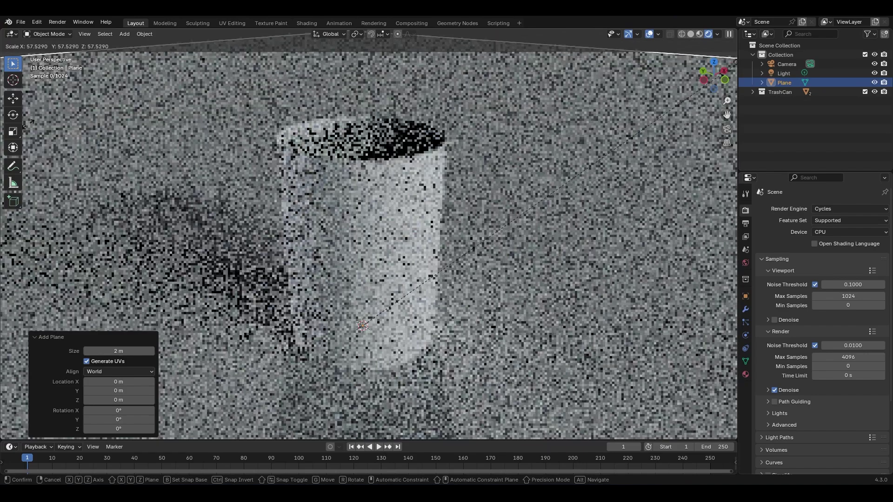
left_click(462, 305)
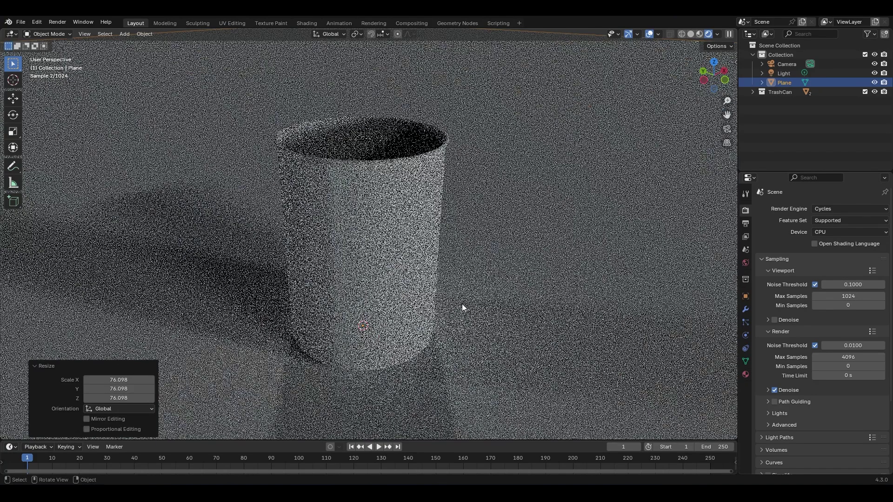
left_click(74, 366)
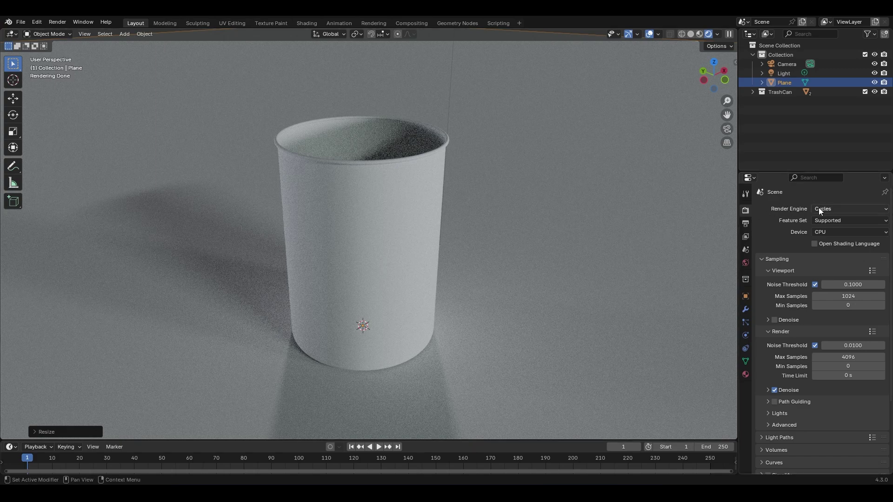
- Set the Cycles render device to GPU Compute and check the rendered view
left_click(823, 231)
left_click(826, 251)
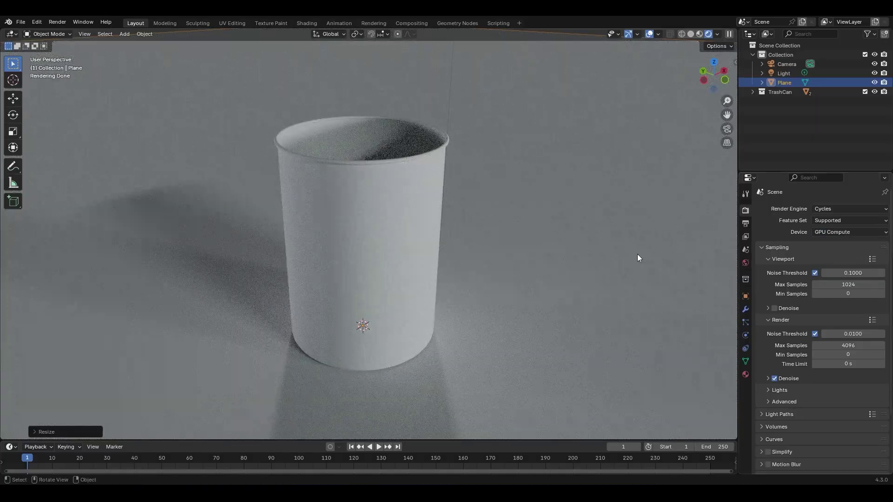
mouse_move(496, 262)
middle_mouse_down()
mouse_move(469, 255)
mouse_move(496, 261)
middle_mouse_up()
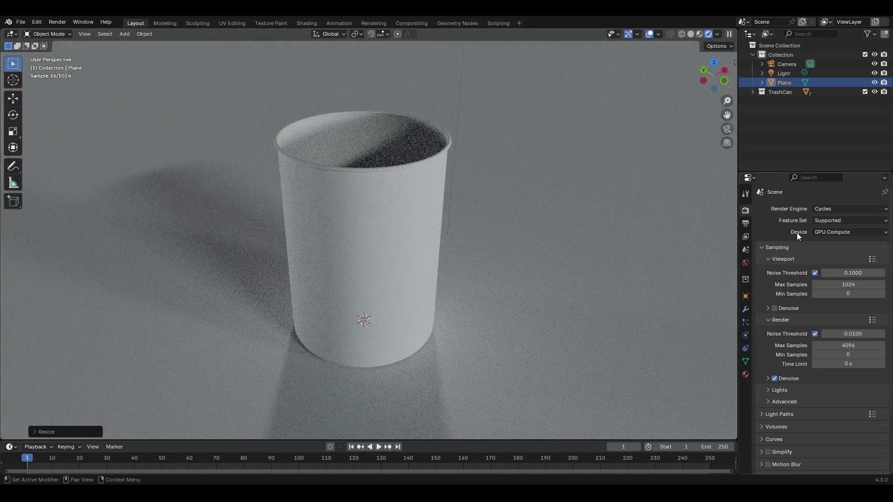
- Check the Cycles render devices in the system preferences, keeping the NVIDIA GeForce GTX 1060 6GB enabled under CUDA
left_click(41, 22)
left_click(68, 140)
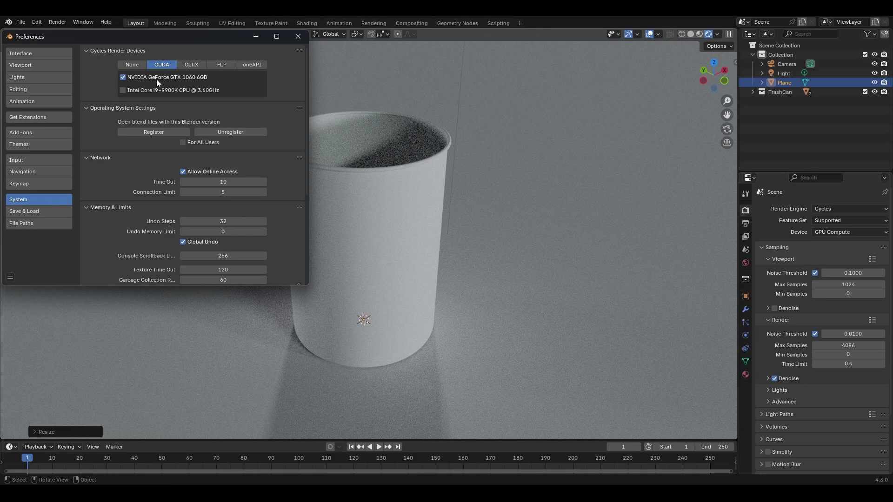
left_click(123, 77)
left_click(123, 77)
left_click(325, 77)
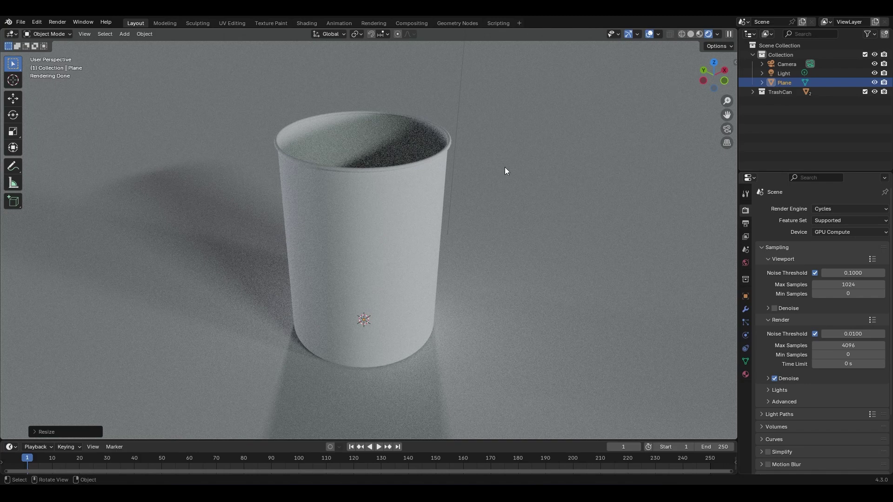
- Select the bin body, add a material slot to it and create a new material there
left_click(377, 239)
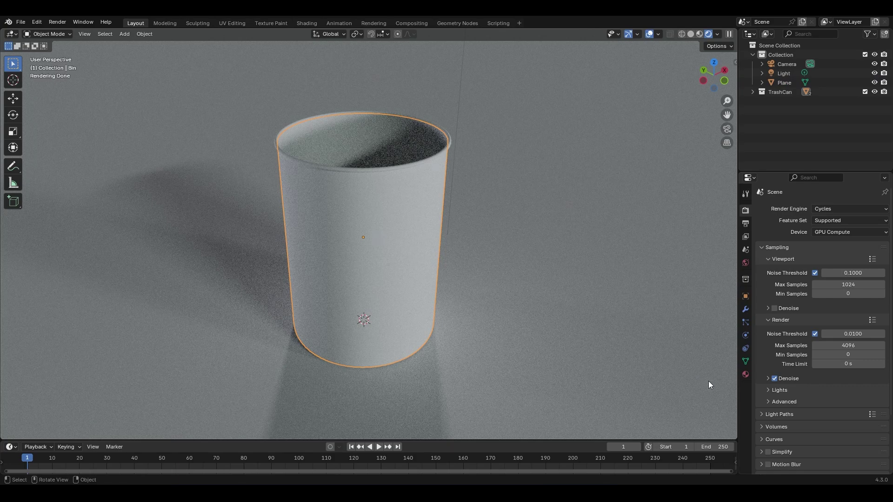
left_click(747, 377)
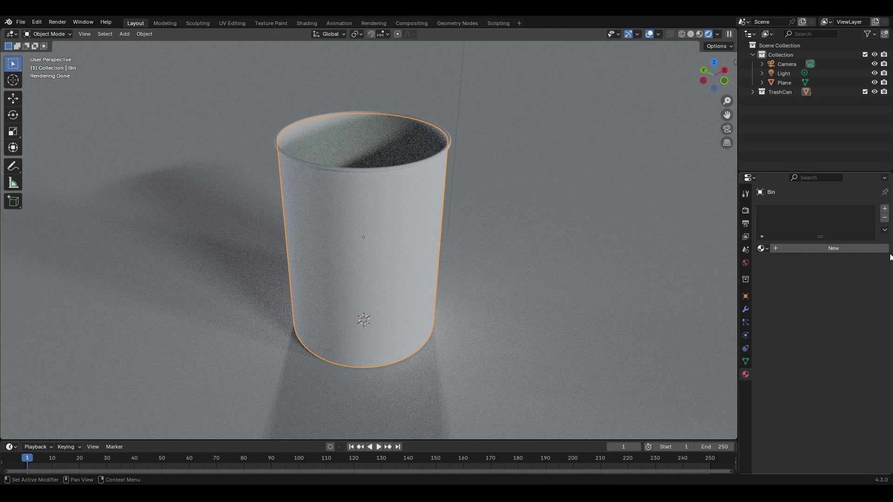
left_click(887, 209)
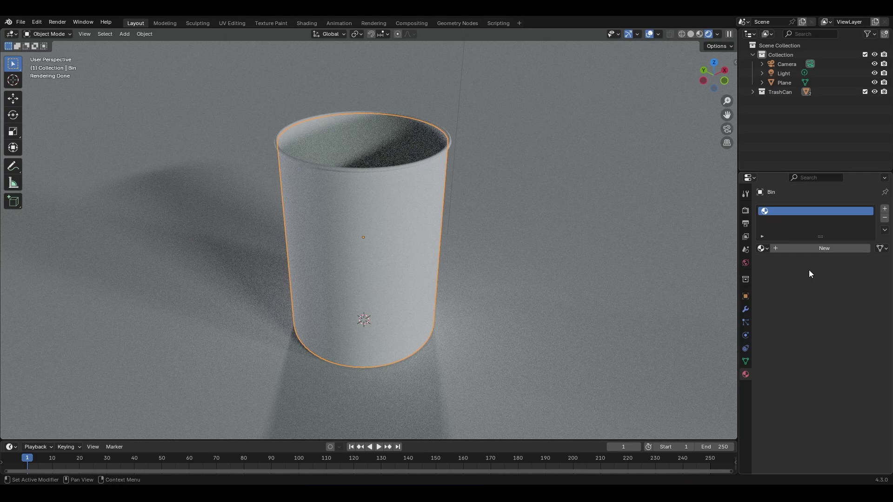
left_click(827, 250)
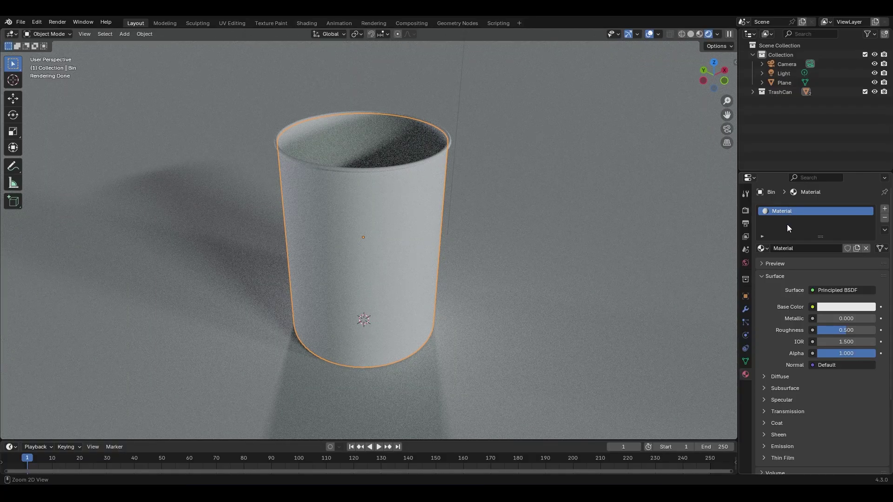
- Undo the last material creation and create a new material on the bin body
key("ctrl+z")
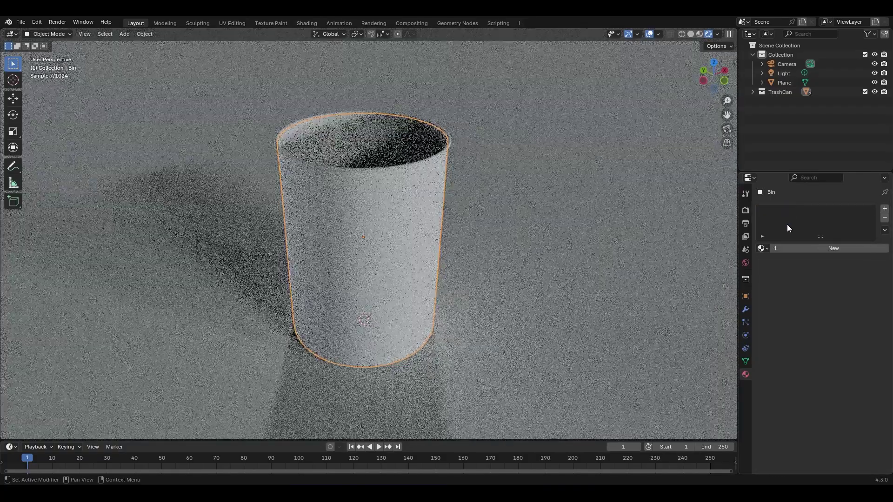
left_click(834, 248)
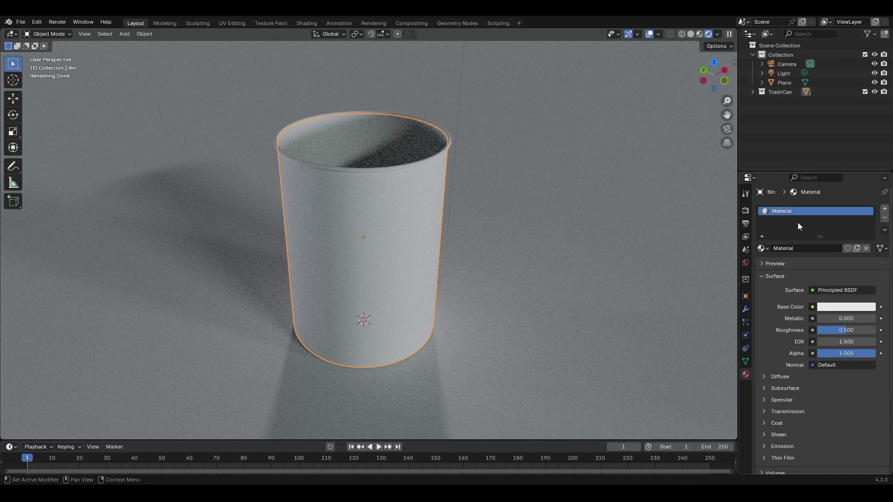
- Add two extra material slots to the bin, create a new material in each, and remove both slots
left_click(884, 209)
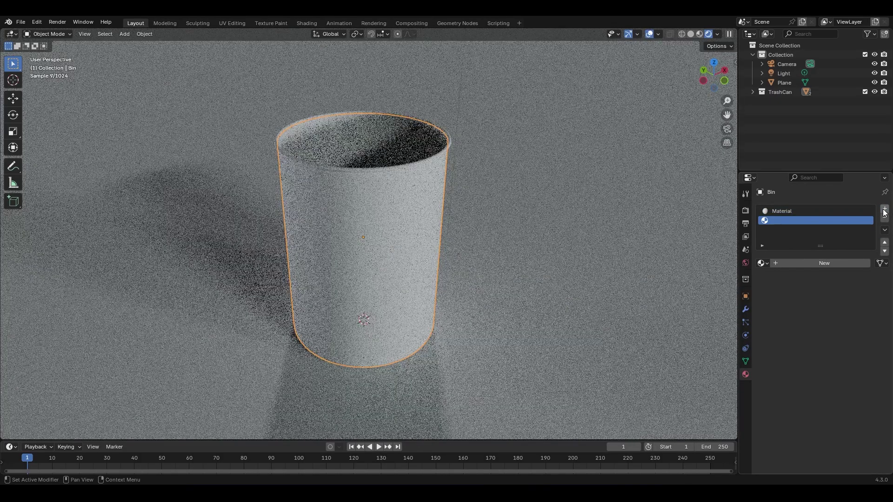
left_click(885, 210)
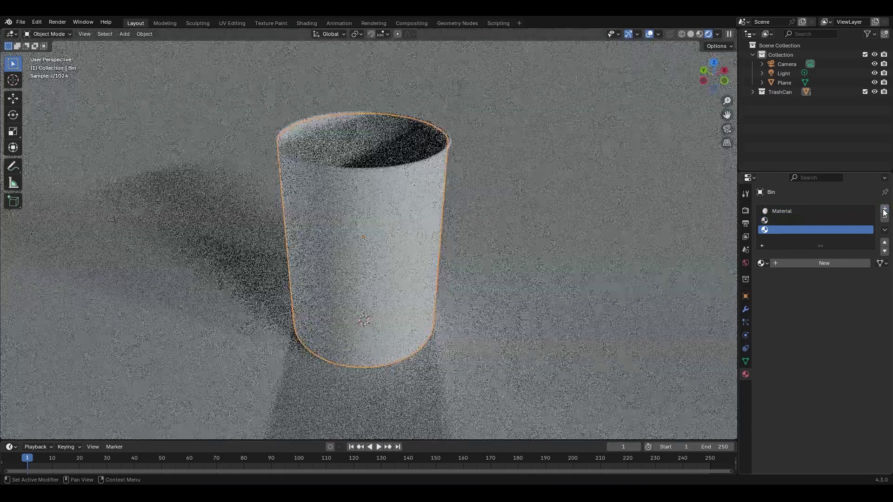
left_click(844, 261)
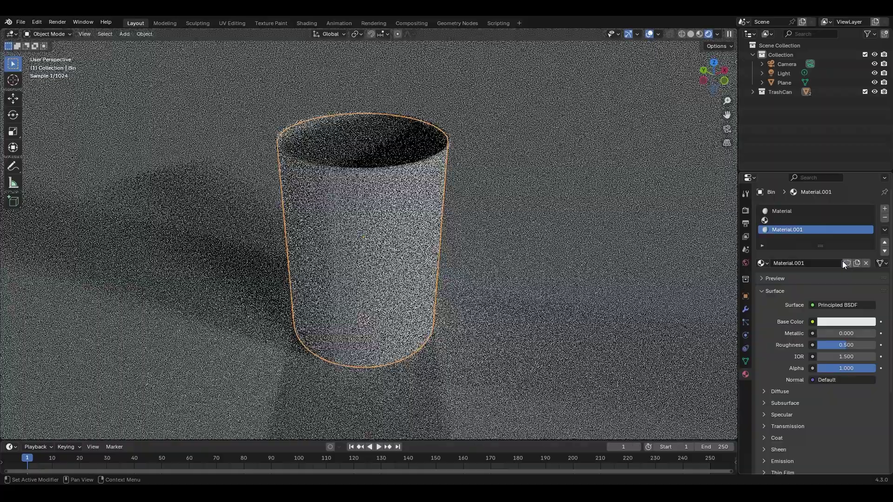
left_click(804, 220)
left_click(815, 260)
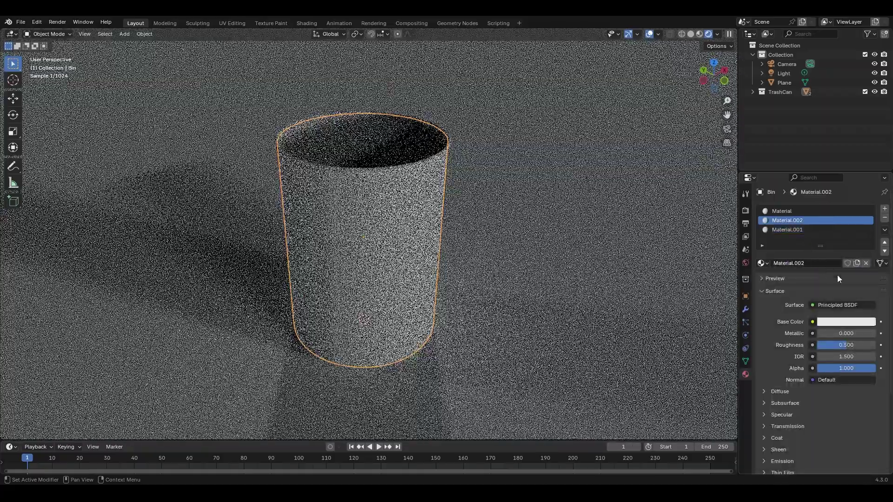
left_click(884, 220)
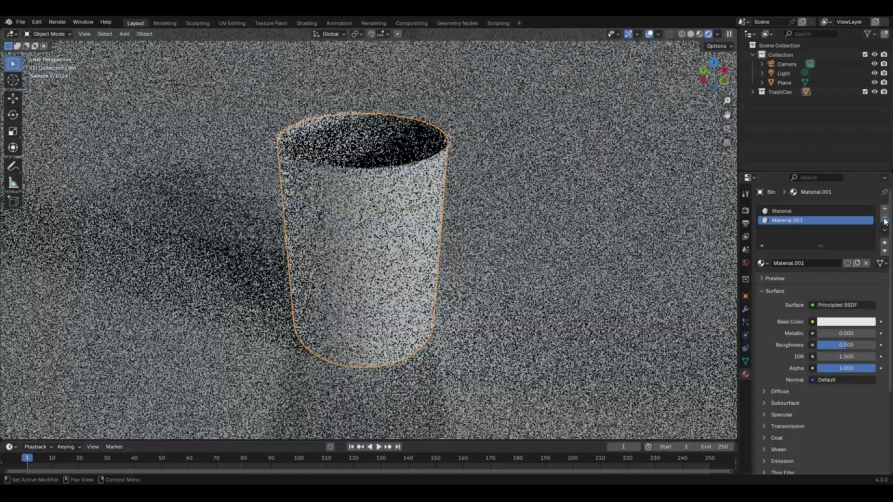
left_click(884, 220)
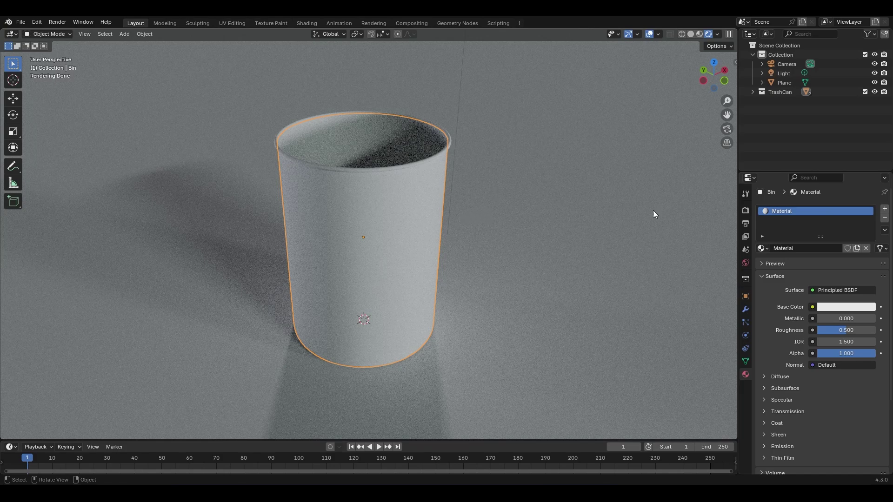
- Rename the bin's material as BinMat
double_click(785, 210)
type("BinMat")
key("Return")
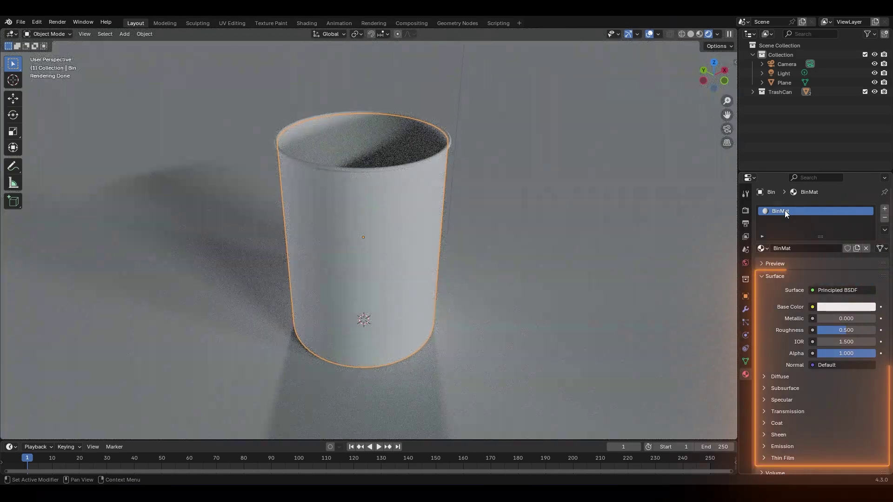
- Clear the surface shader of BinMat and set its Surface back to Principled BSDF
left_click(831, 289)
left_click(839, 59)
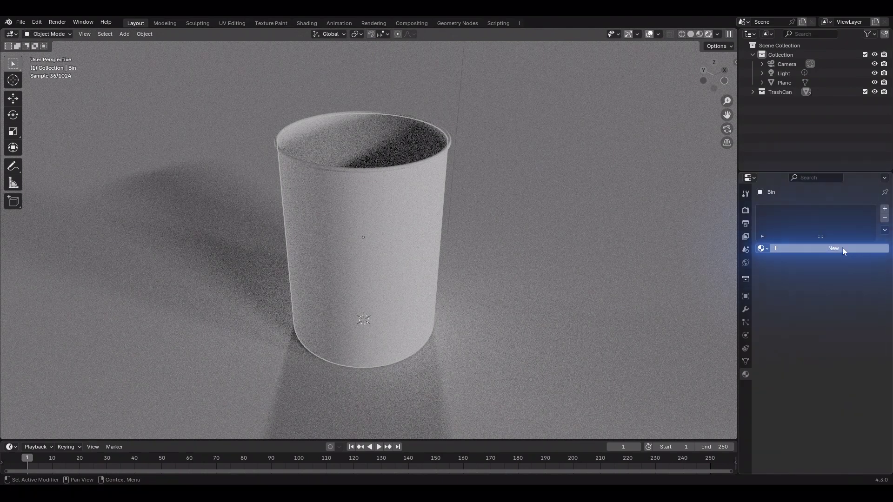
left_click(831, 253)
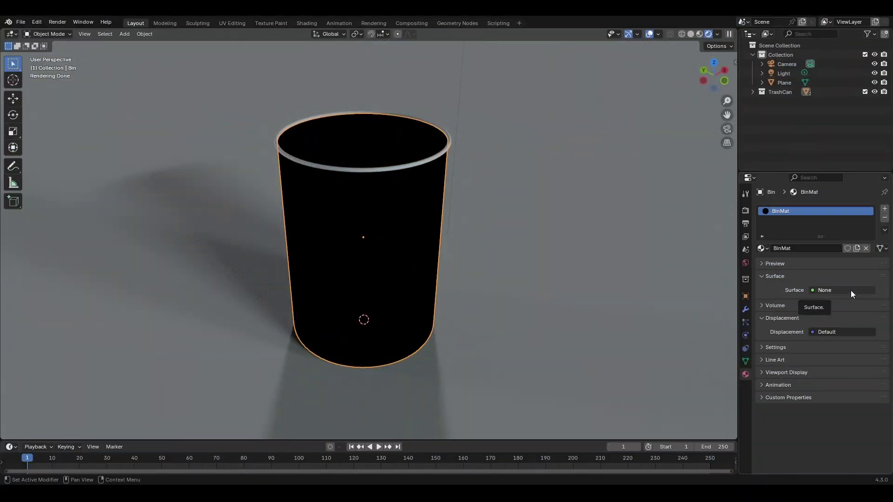
left_click(850, 291)
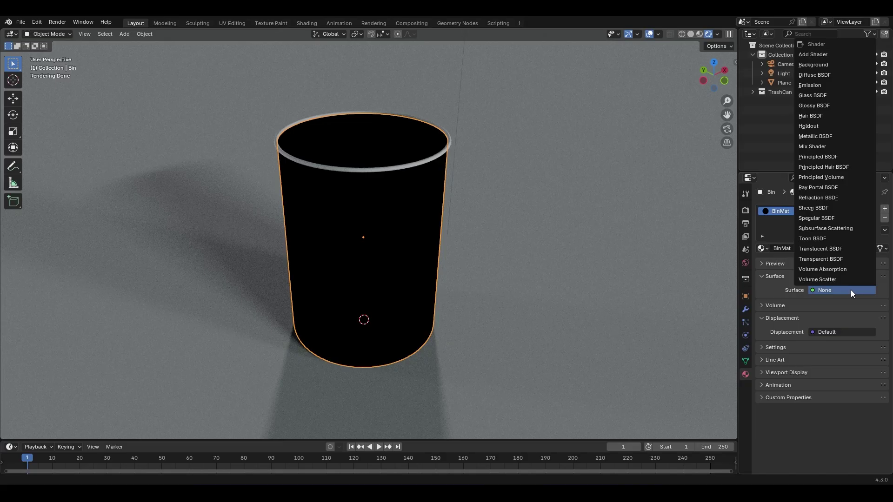
left_click(853, 157)
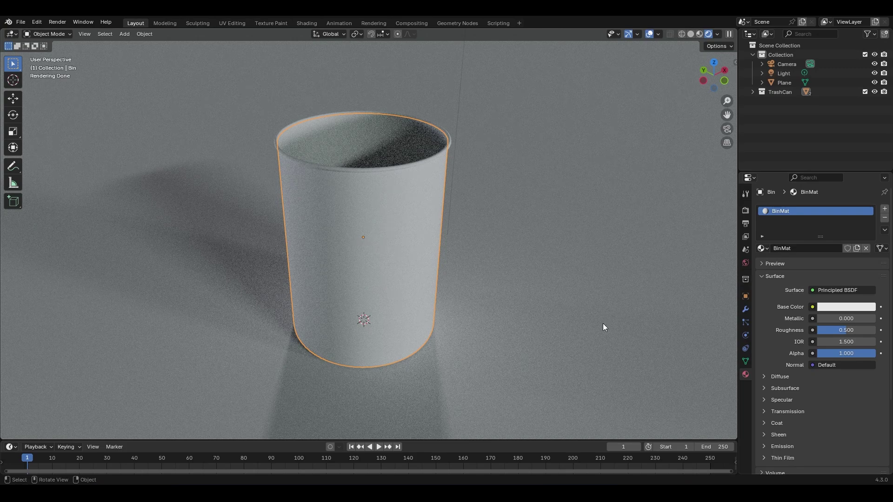
- Set the Base Color of BinMat to a saturated blue
left_click(846, 308)
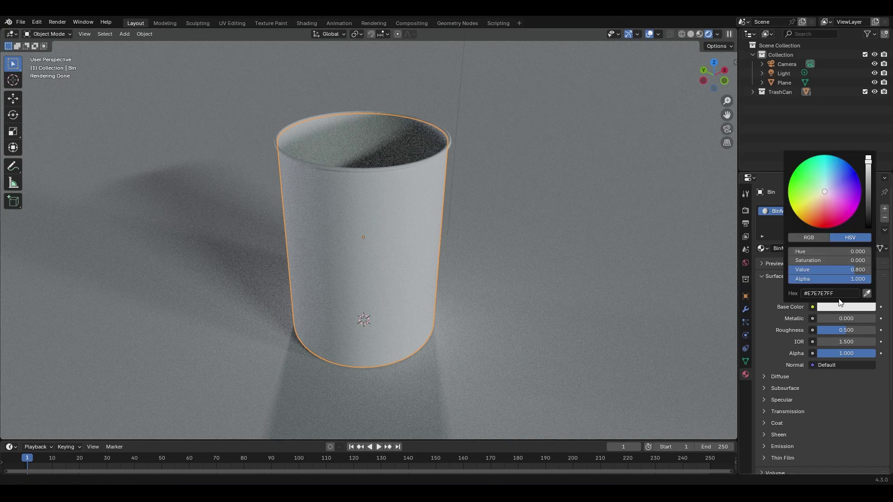
left_click_drag(827, 197, 846, 179)
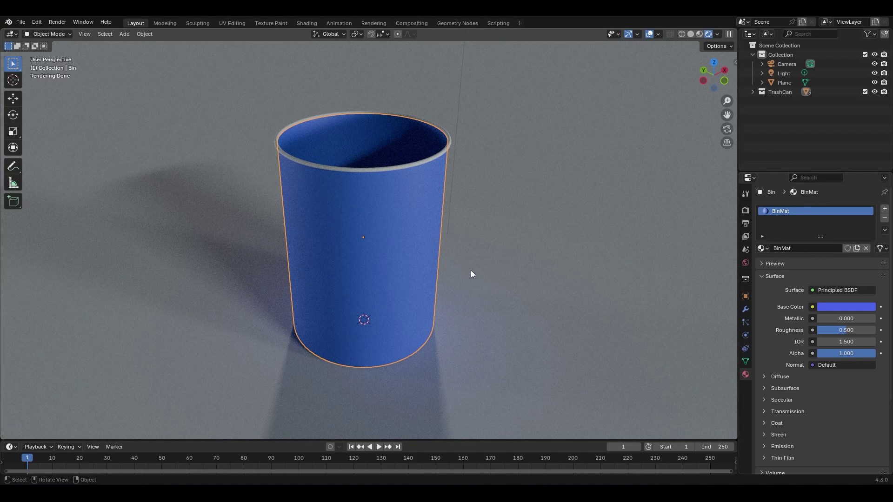
- Feed BinMat's Base Color with an Image Texture and load Tipi_Pattern_Diffuse.png from the Textures folder
left_click(812, 307)
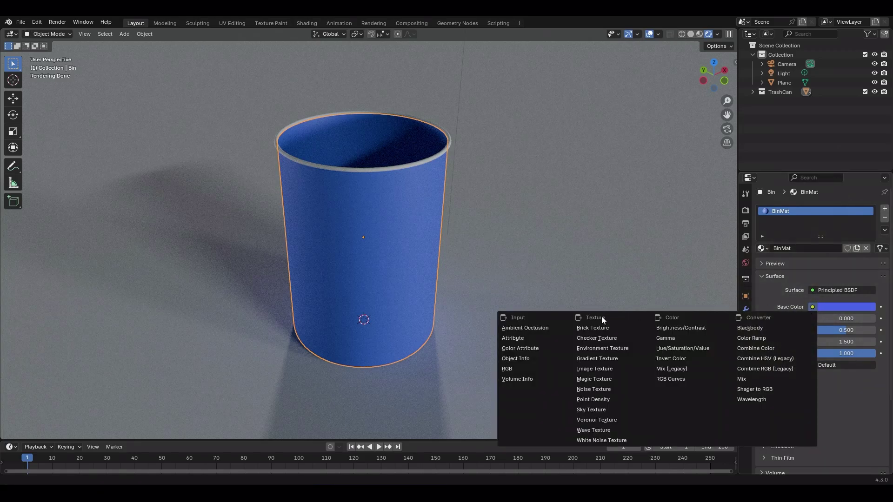
left_click(623, 369)
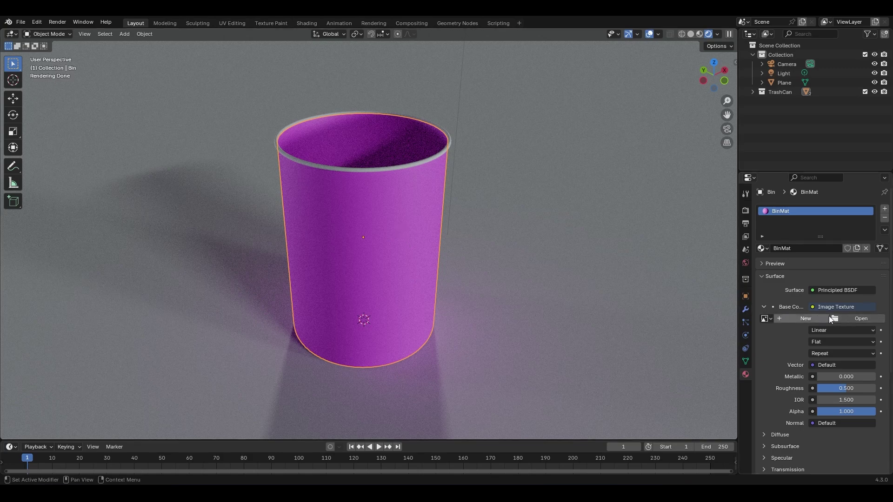
left_click(857, 318)
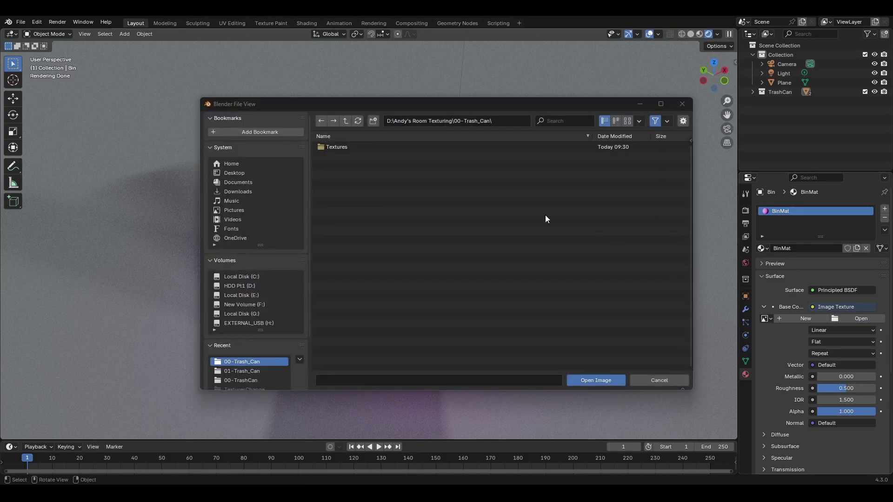
double_click(350, 148)
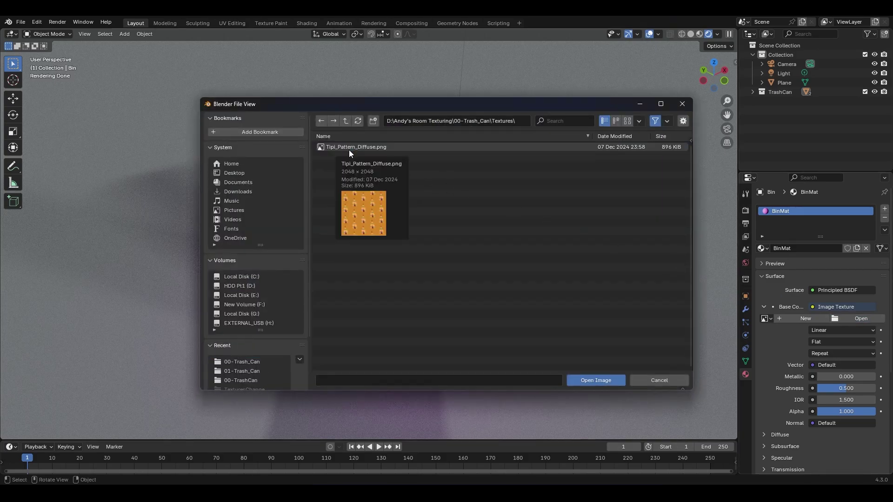
double_click(349, 149)
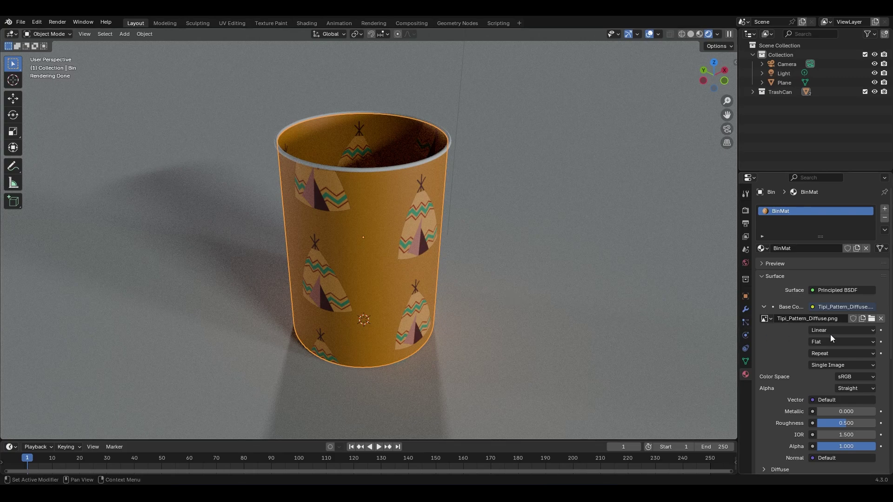
- Unlink the tipi pattern image and remove the Image Texture from BinMat's Base Color
left_click(880, 319)
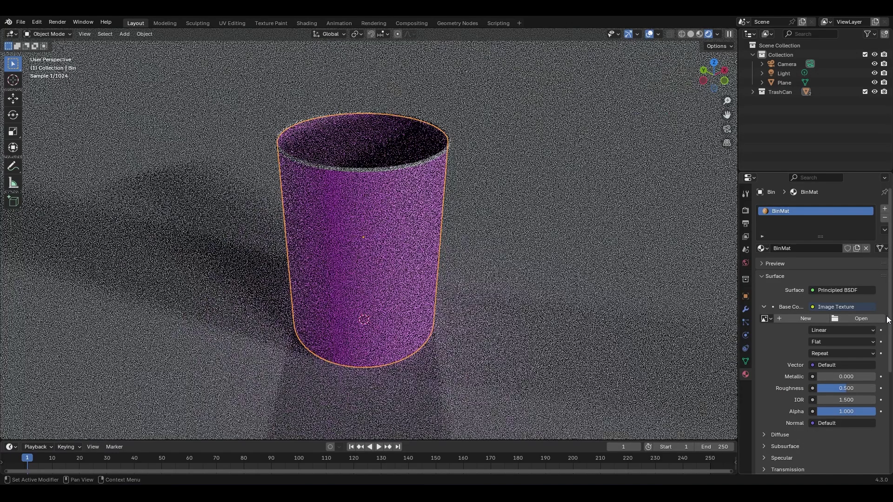
left_click(843, 306)
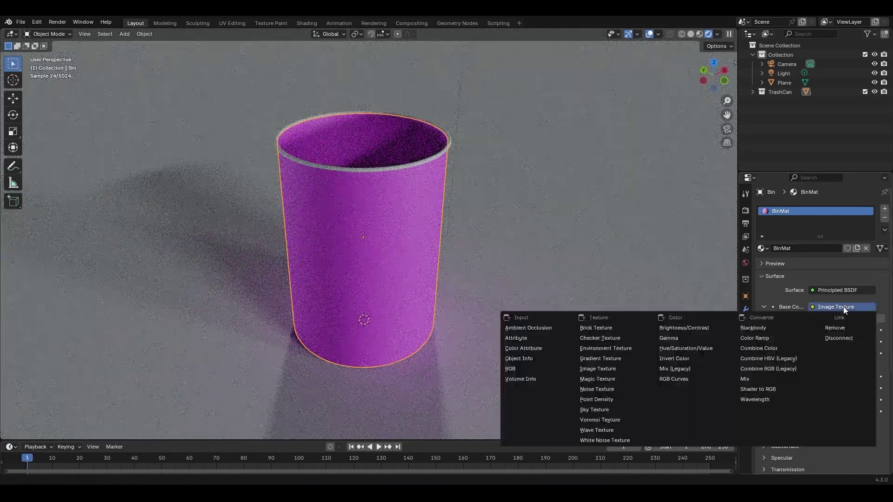
left_click(838, 325)
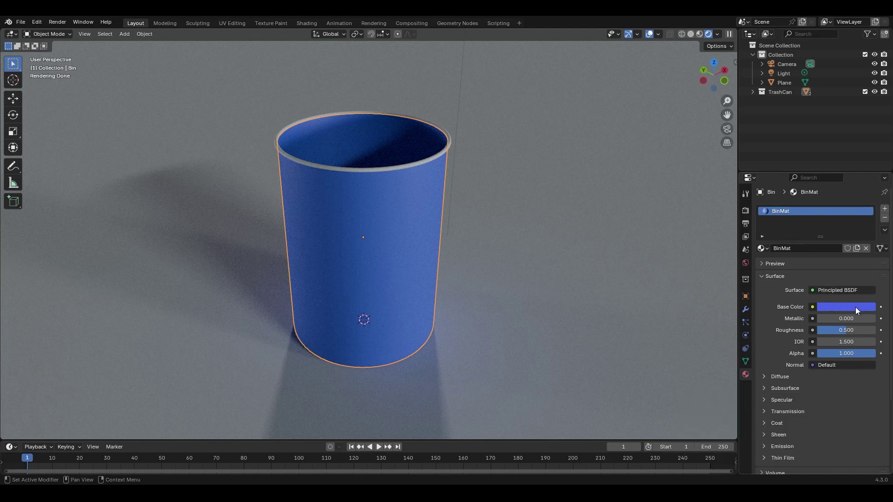
left_click(856, 310)
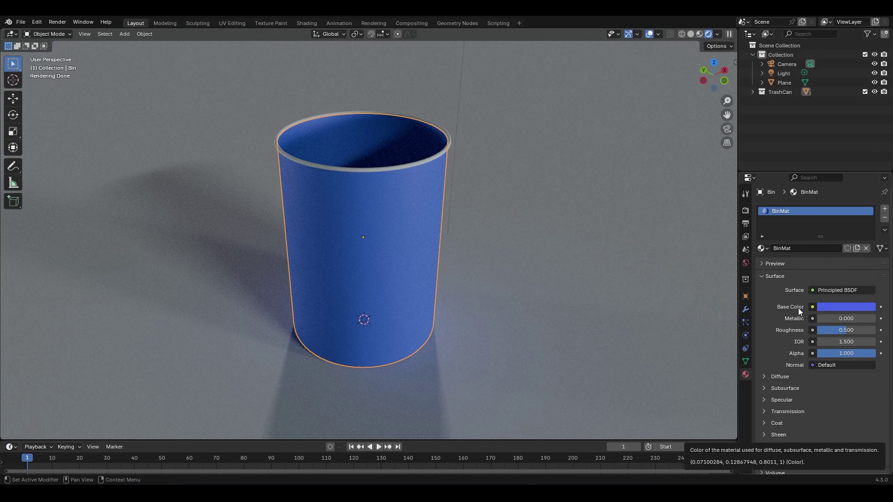
- Reassign an Image Texture with Tipi_Pattern_Diffuse.png to BinMat's Base Color and collapse its texture settings
left_click(812, 308)
left_click(626, 367)
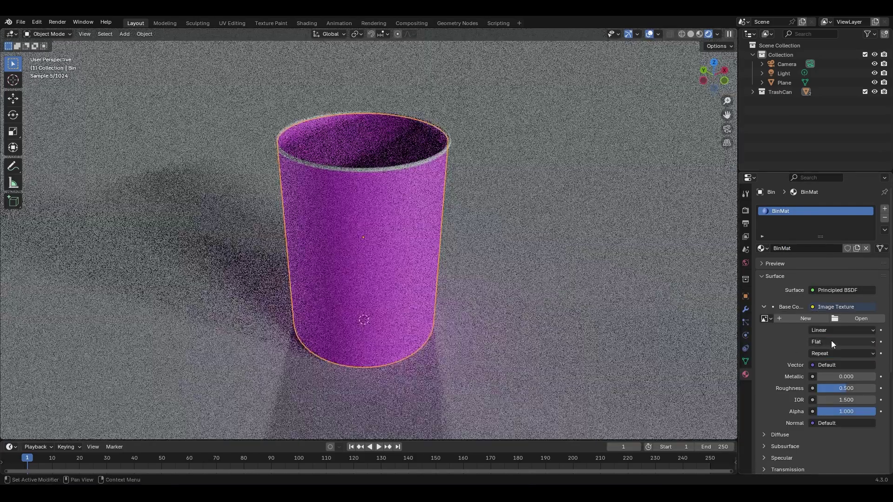
left_click(851, 319)
double_click(355, 149)
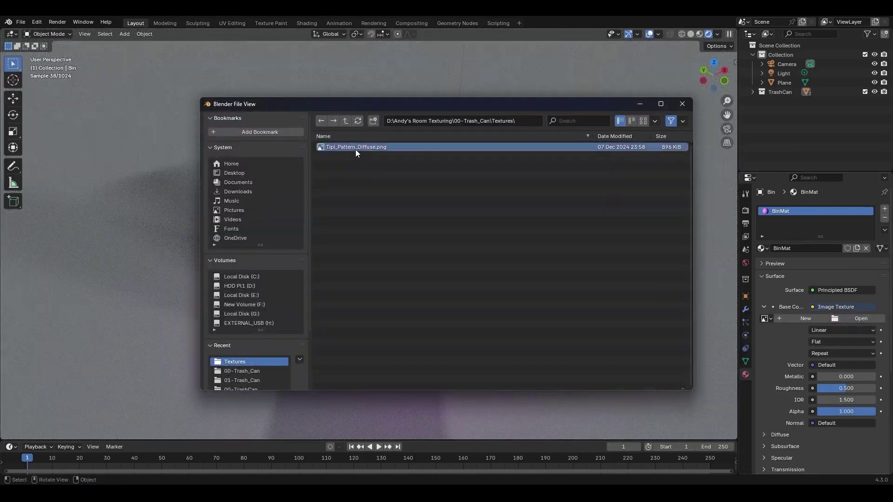
double_click(355, 149)
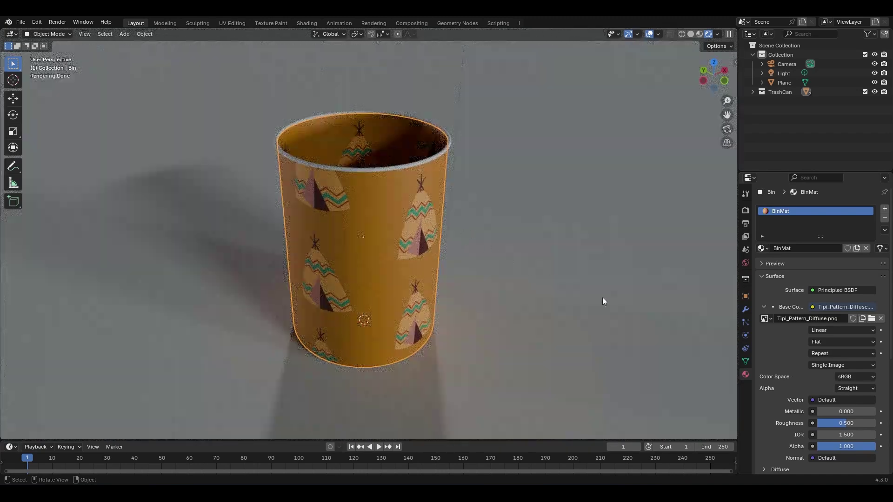
left_click(763, 307)
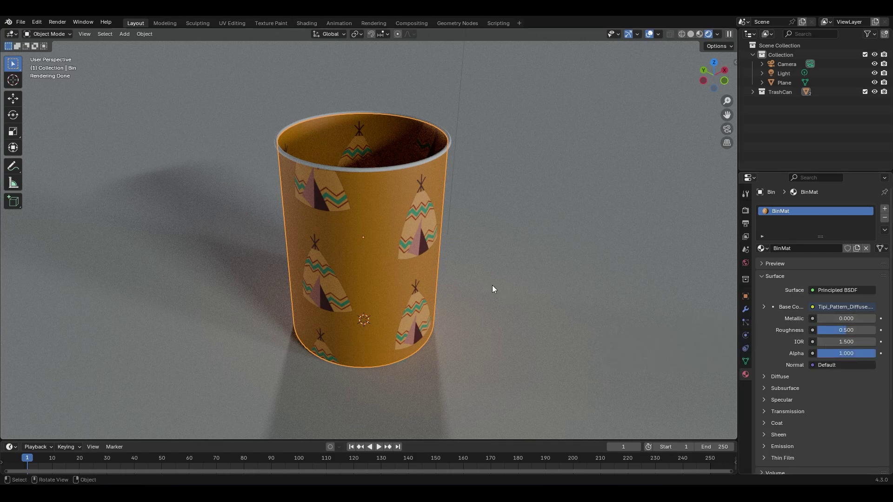
- Set BinMat's Metallic to 1.000 and Roughness to 0.000, and inspect the bin's reflections and the viewport shading options
left_click_drag(832, 318, 874, 319)
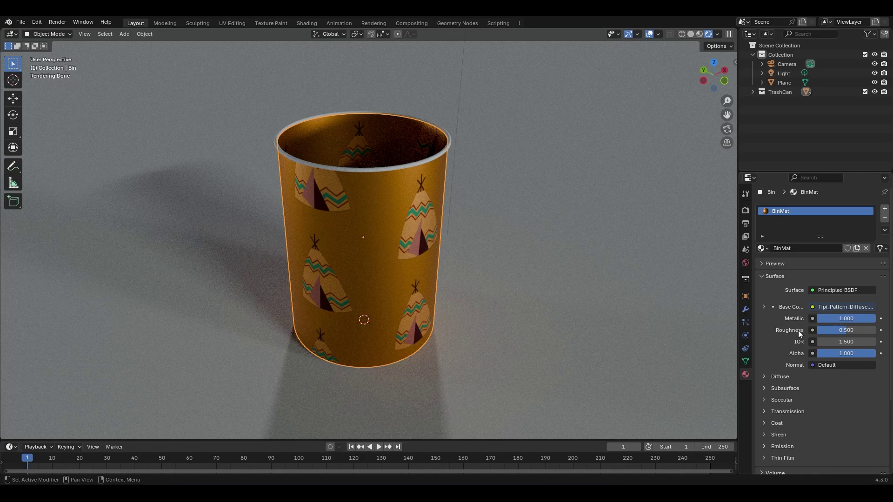
left_click_drag(844, 332, 818, 331)
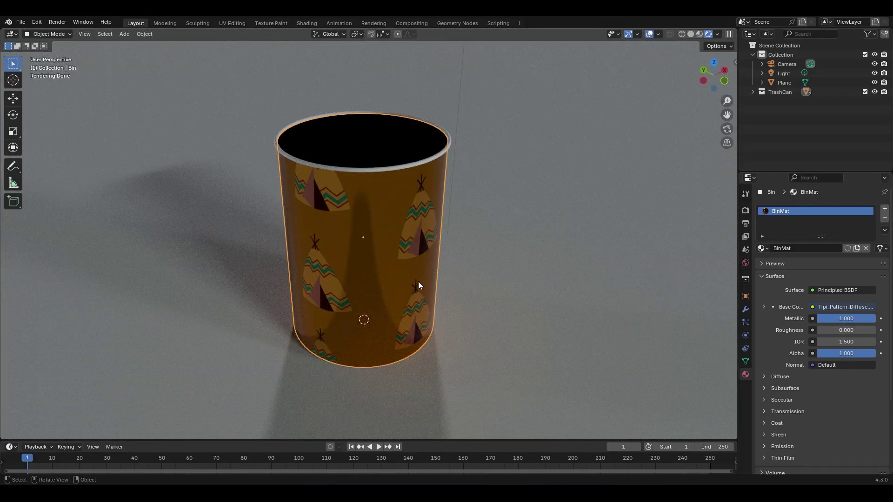
middle_click_drag(416, 268, 366, 255)
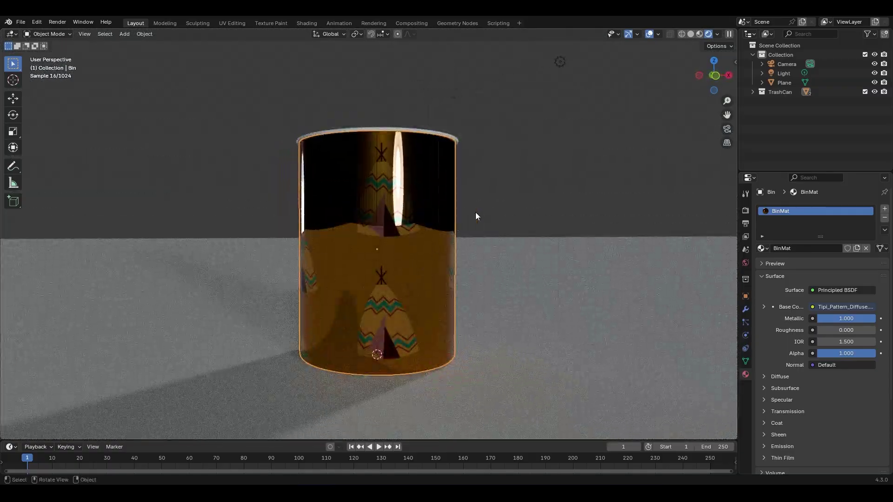
left_click(717, 34)
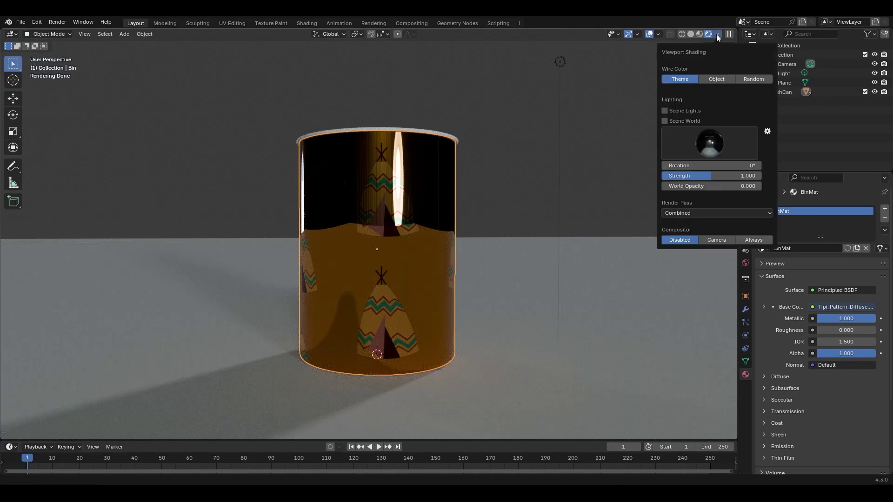
- Set BinMat's Roughness to 1.000 and try different Metallic values, ending at 0.354
left_click_drag(818, 330, 864, 333)
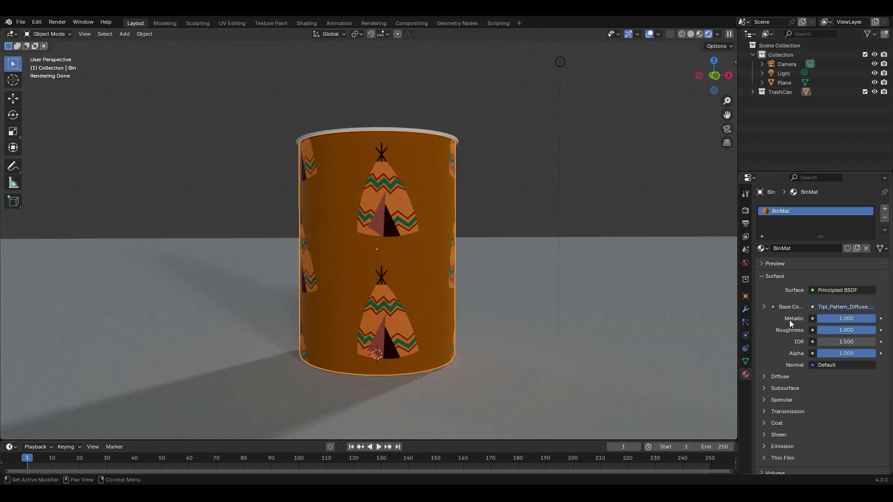
left_click_drag(838, 320, 877, 321)
mouse_move(855, 320)
left_mouse_down()
mouse_move(837, 319)
mouse_move(857, 318)
left_mouse_up()
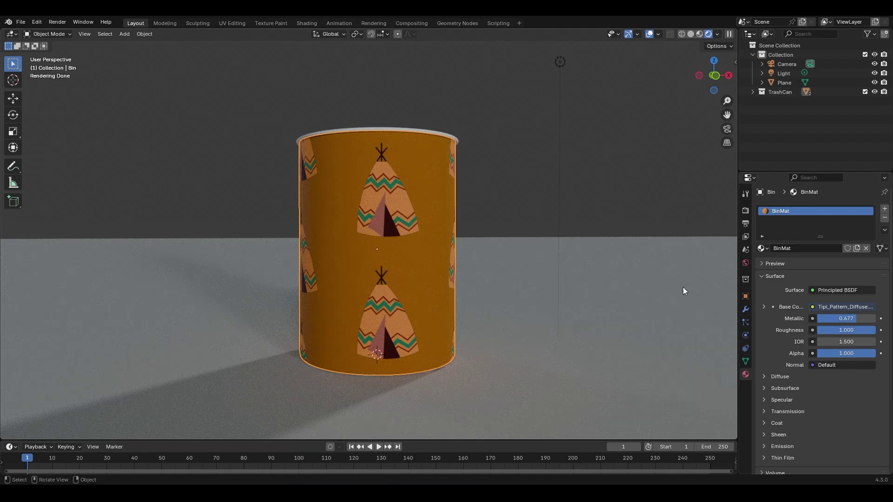
left_click_drag(865, 319, 837, 318)
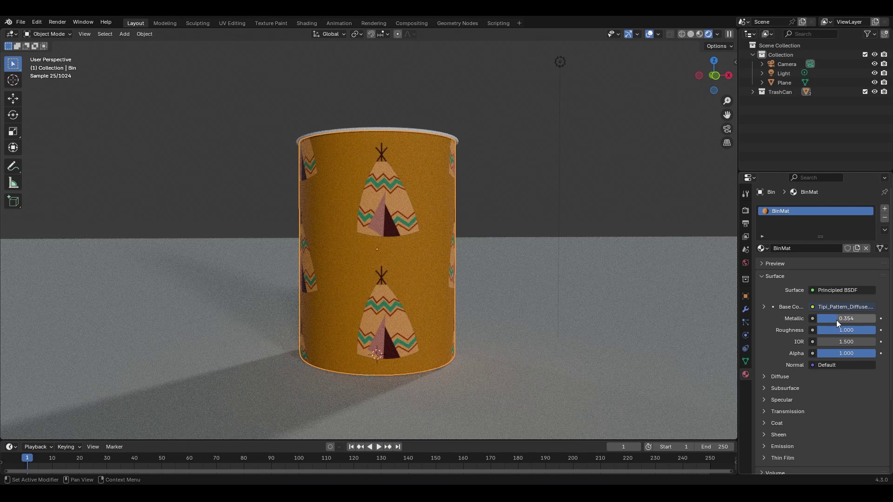
- Set BinMat's Metallic to 0 and lower its Roughness to 0.079, and check the reflections from another side of the bin
left_click(836, 320)
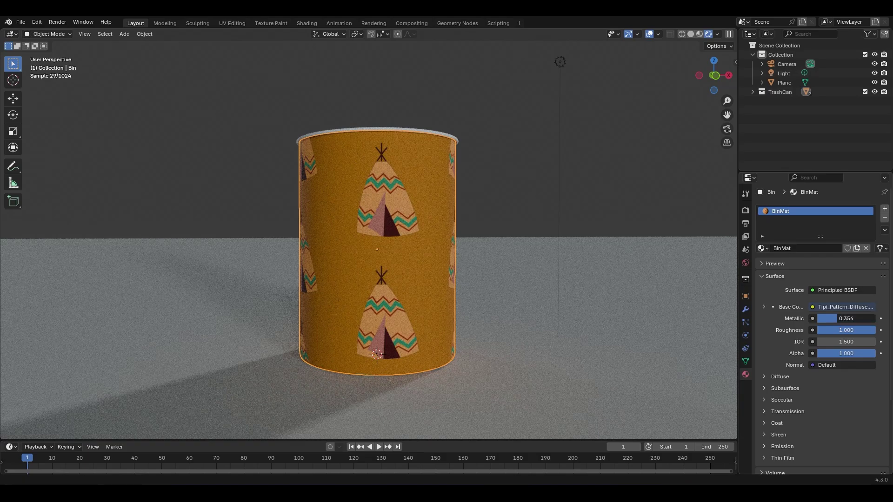
type("0")
key("Return")
left_click_drag(842, 330, 823, 330)
middle_click_drag(615, 316, 528, 269)
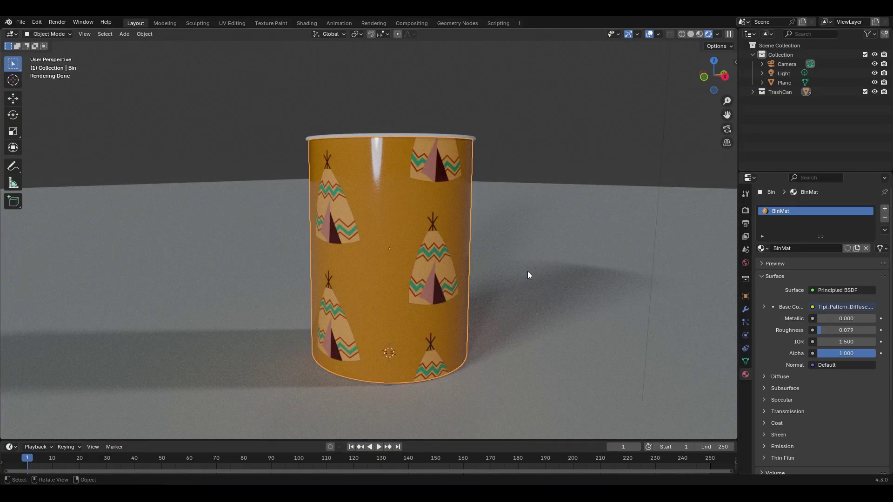
- Create a new material for the trash can's rim and name it RimMat
left_click(437, 133)
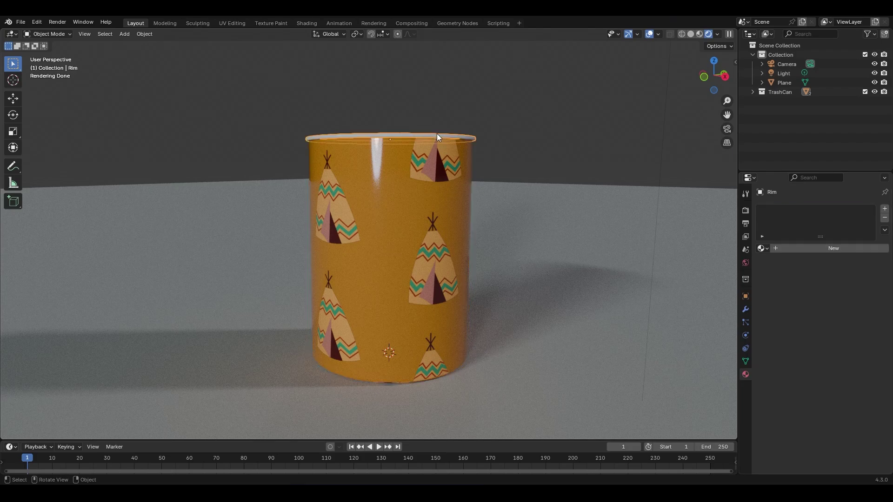
left_click(817, 249)
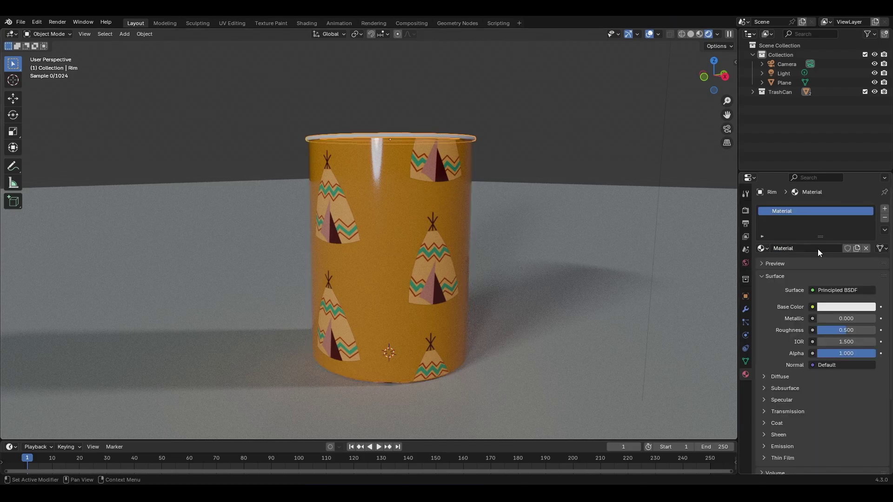
double_click(784, 211)
type("RimMat")
key("Return")
- Darken RimMat's Base Color to a near-black grey and lower its Roughness to 0.098
left_click(854, 307)
left_click_drag(868, 160, 868, 209)
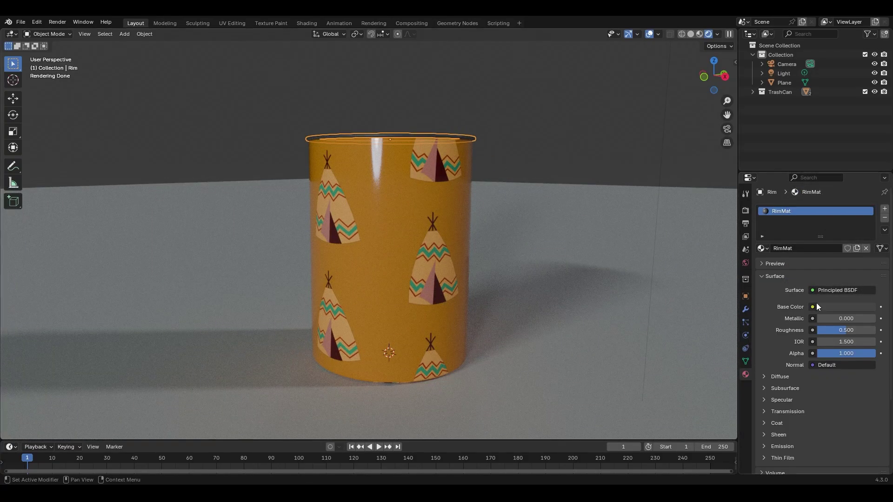
left_click_drag(839, 330, 813, 329)
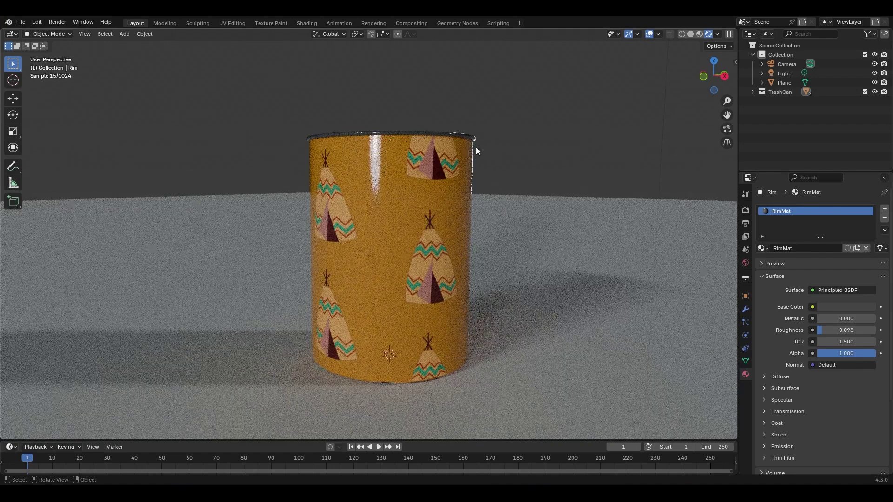
- Select the bin and examine its inner surface and rim from above
left_click(443, 191)
middle_click_drag(438, 179, 378, 155)
middle_click_drag(457, 203, 398, 180)
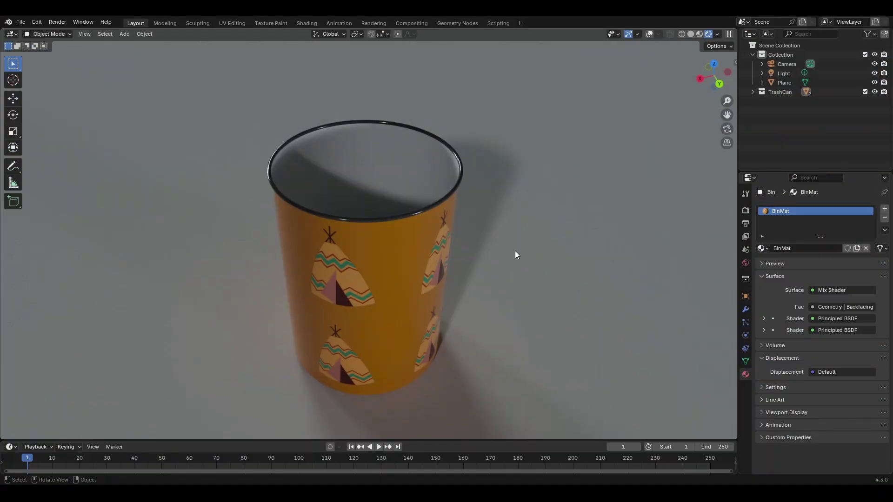
mouse_move(508, 245)
middle_mouse_down()
mouse_move(512, 261)
mouse_move(500, 245)
middle_mouse_up()
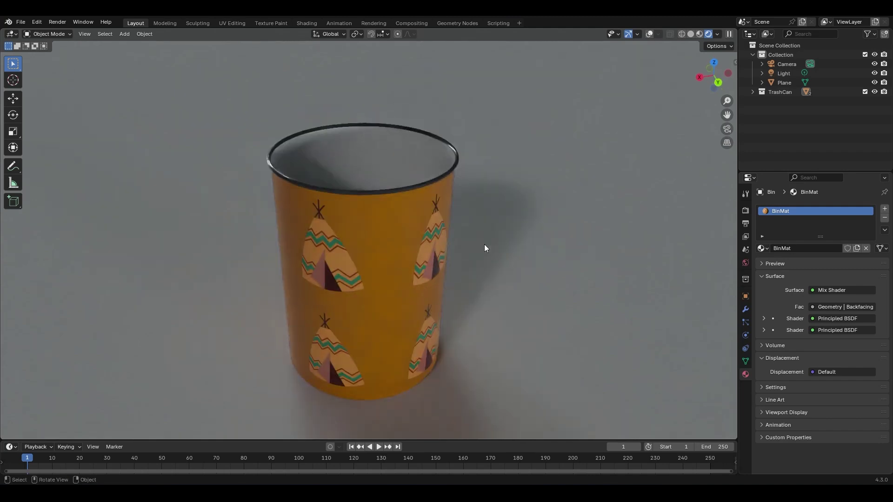
mouse_move(457, 219)
middle_mouse_down()
mouse_move(450, 207)
mouse_move(468, 225)
middle_mouse_up()
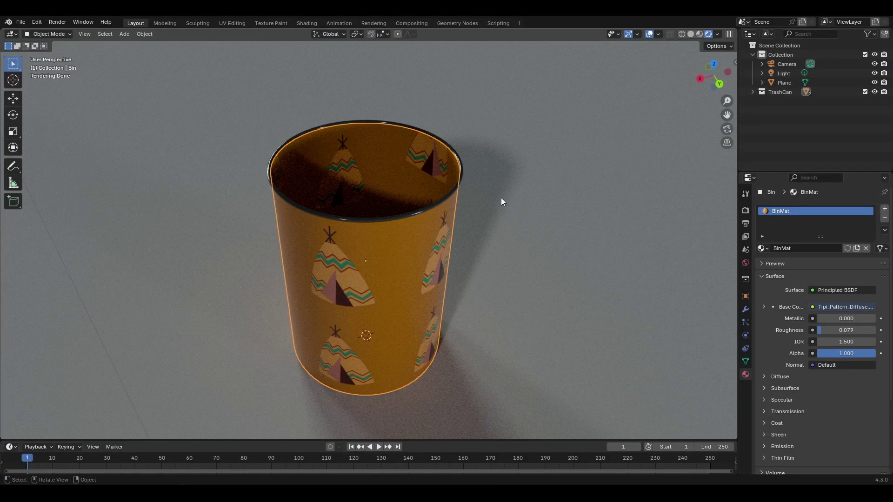
- Save the scene as a new version named 01-TrashCan_Texturing-02.blend in the 00-Trash_Can folder
key("ctrl+shift+s")
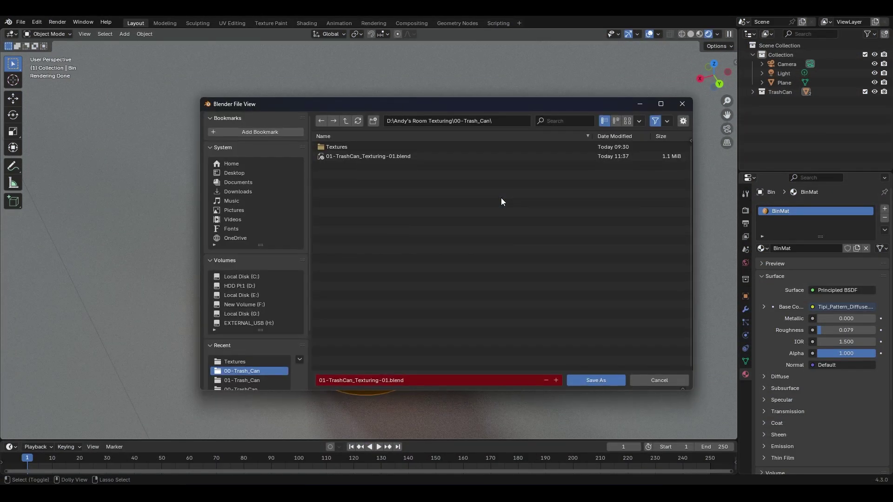
left_click(386, 380)
type("2")
key("Return")
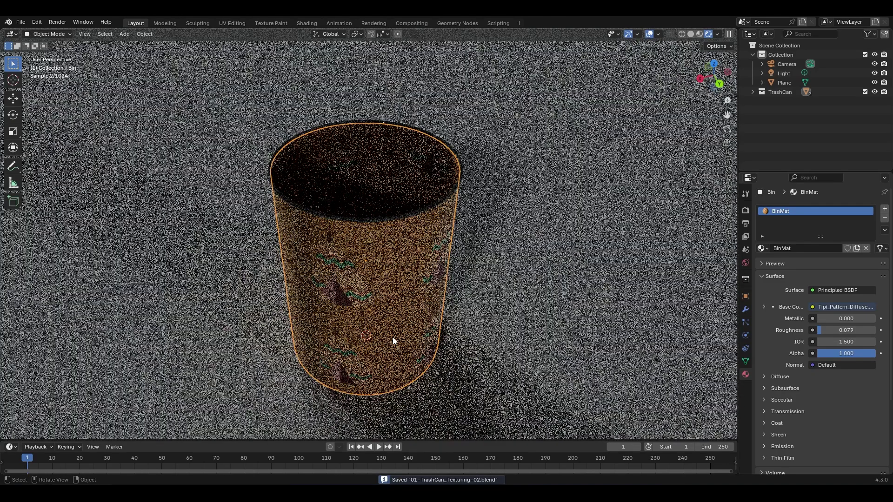